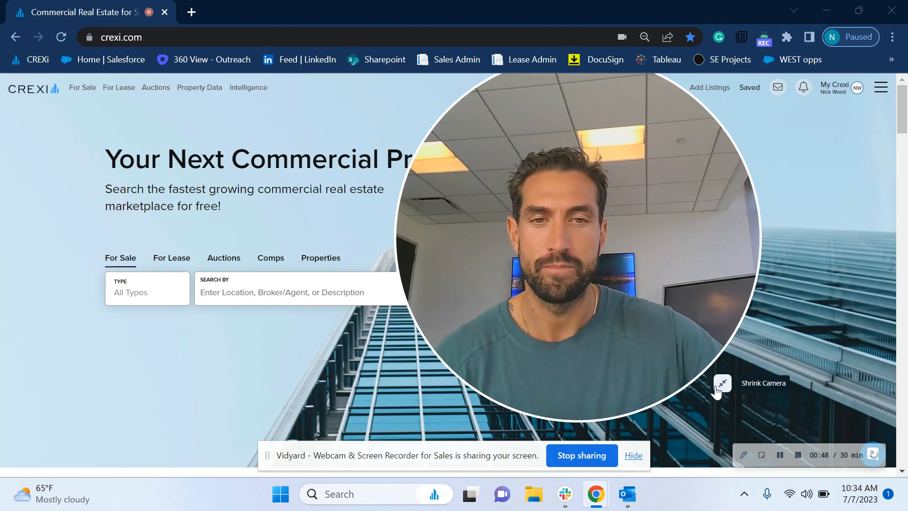
Search for properties for sale across New Mexico state, bringing up 3,046 results with a map.
click(720, 385)
drag(526, 183, 777, 175)
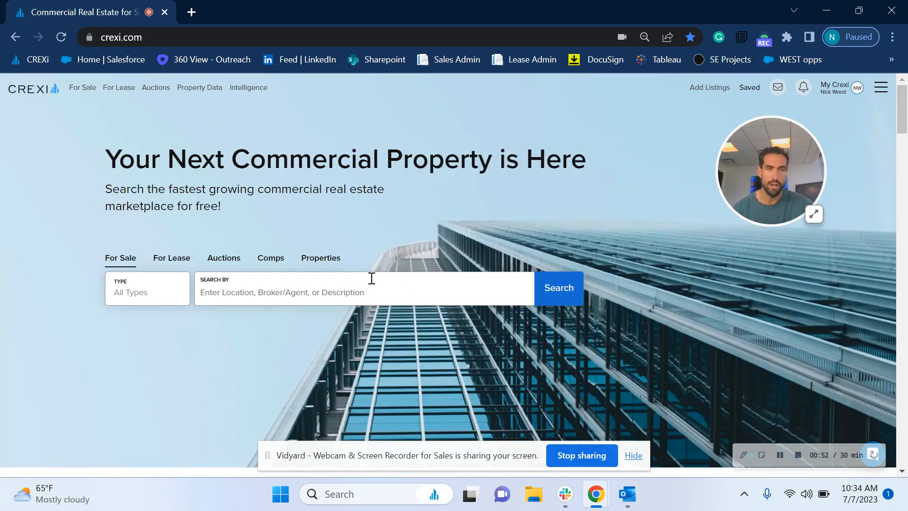
click(372, 292)
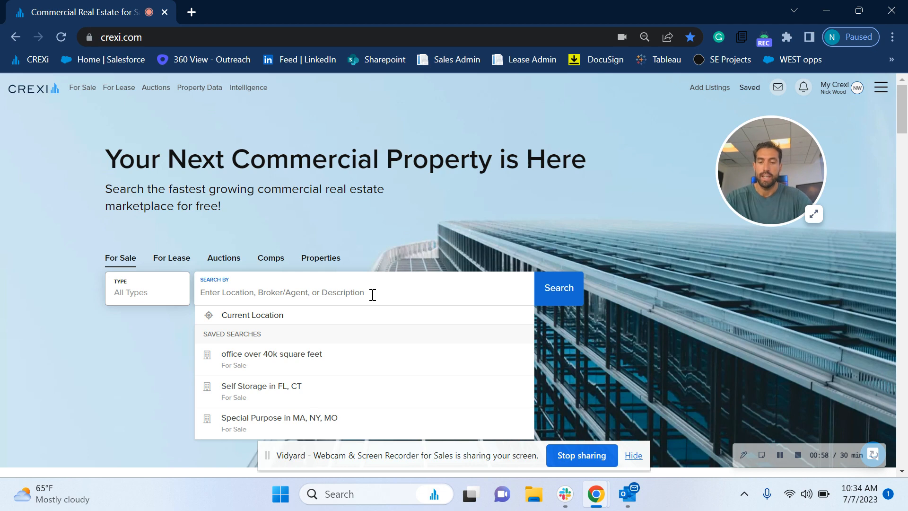
text(new mexico)
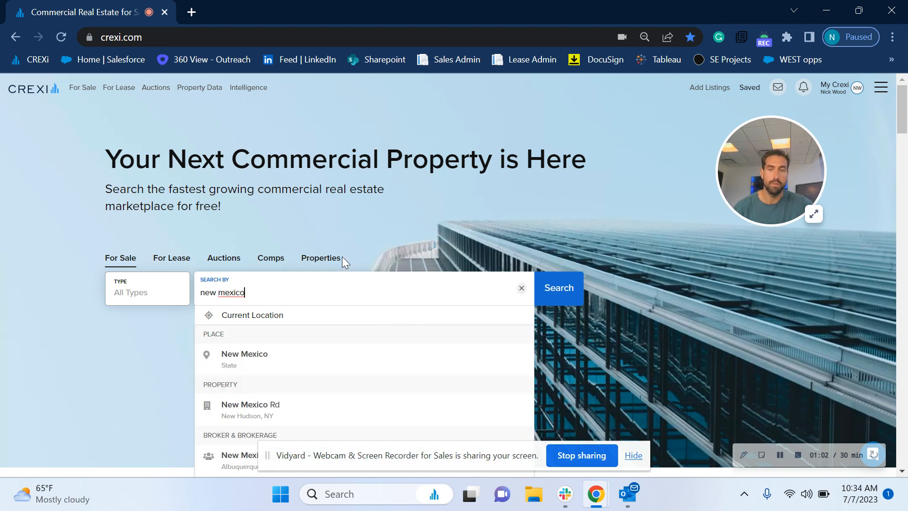
click(286, 371)
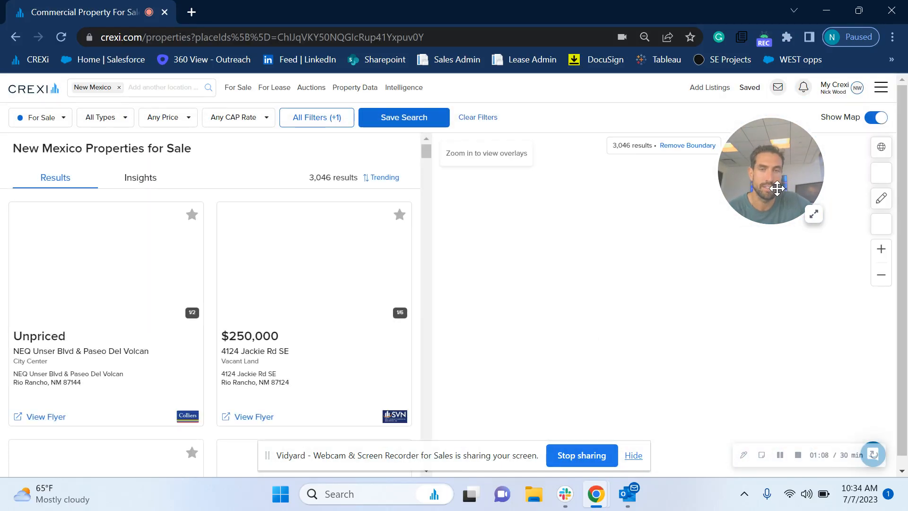
Zoom the map out to New Mexico, then back in on the Santa Rosa–Roswell area.
drag(775, 186, 774, 128)
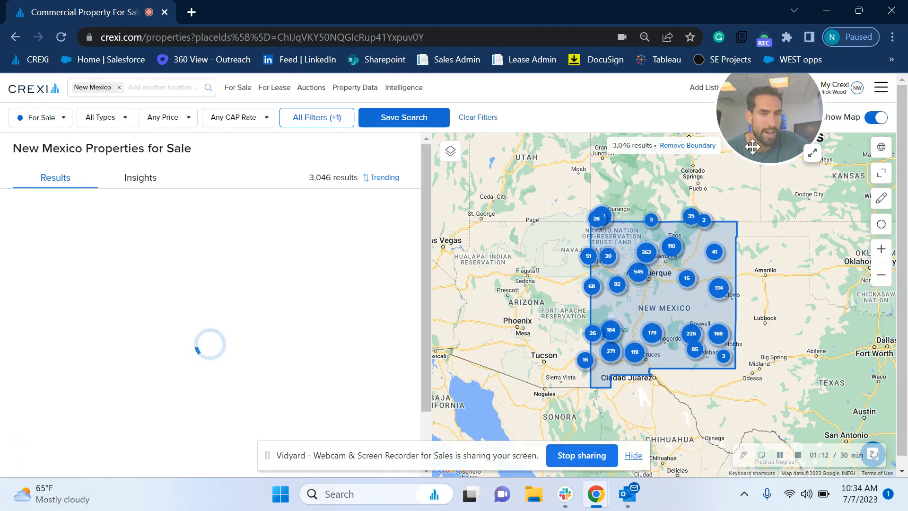
scroll(668, 268, up, 4)
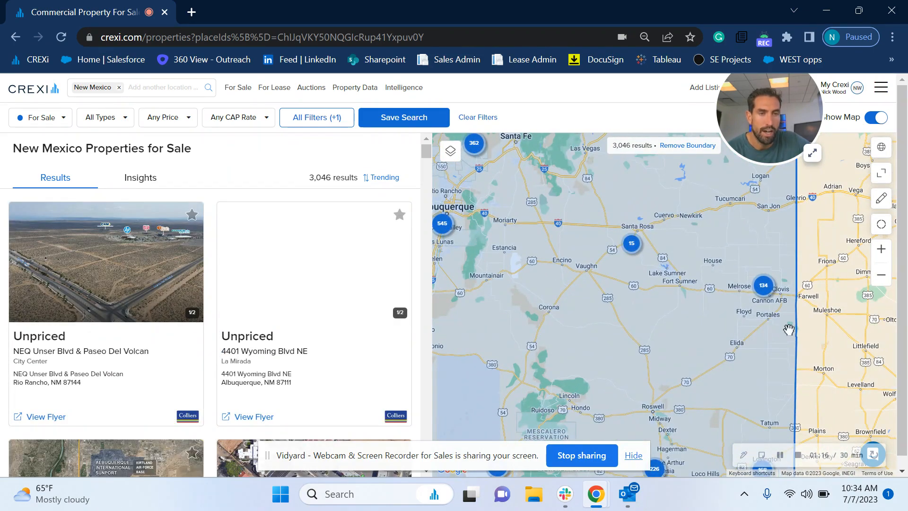
scroll(741, 321, down, 4)
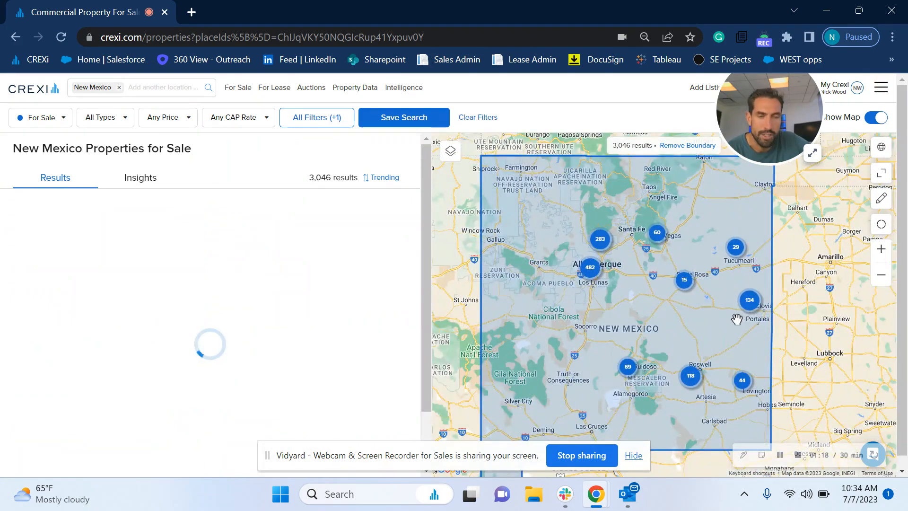
scroll(736, 319, up, 2)
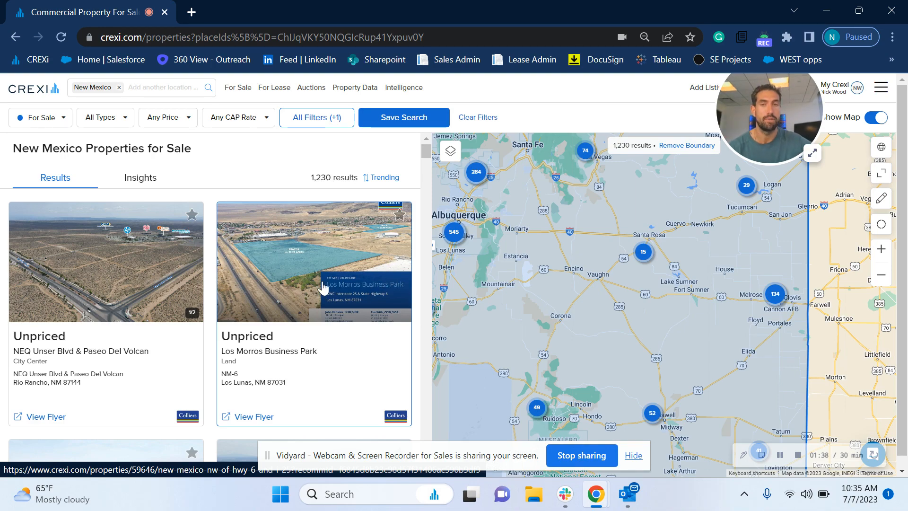
scroll(324, 281, down, 6)
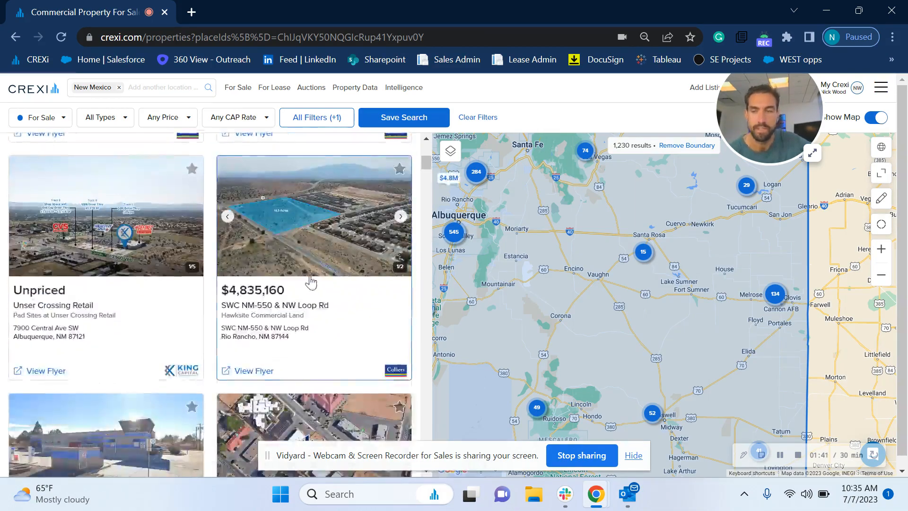
scroll(316, 280, down, 5)
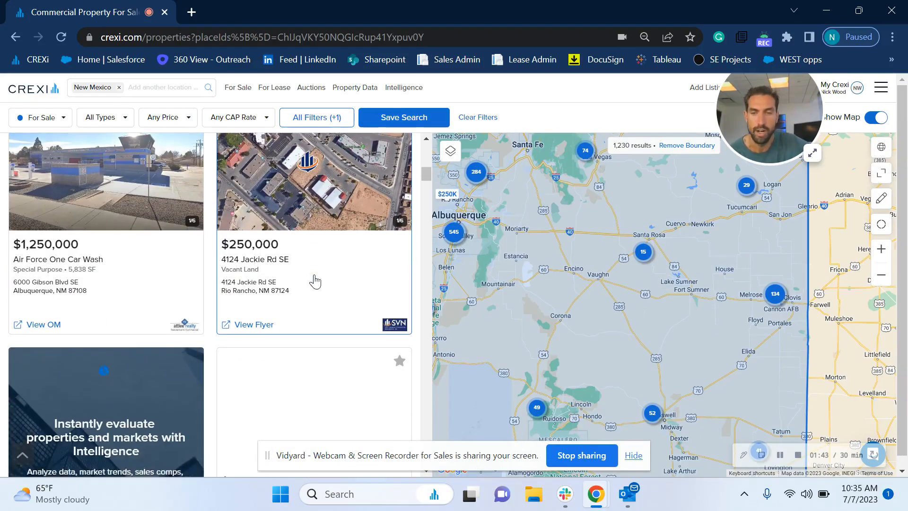
scroll(330, 315, up, 5)
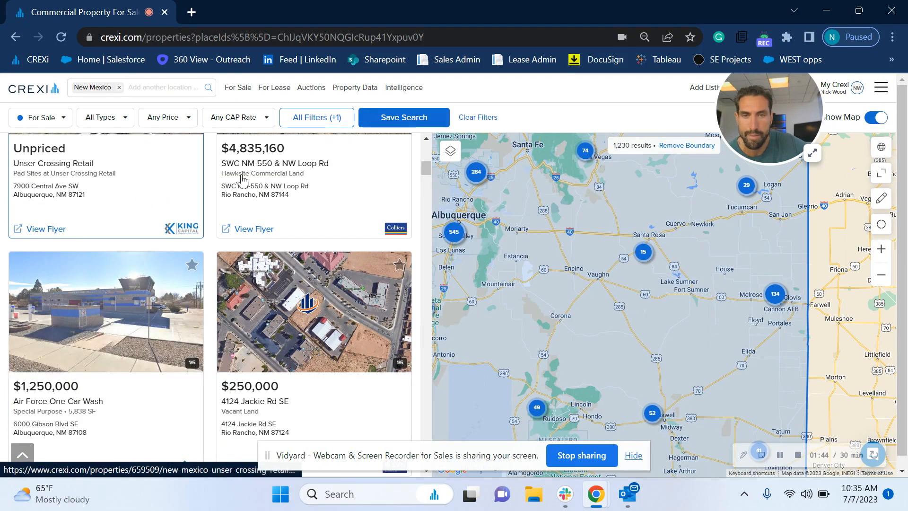
scroll(331, 222, down, 10)
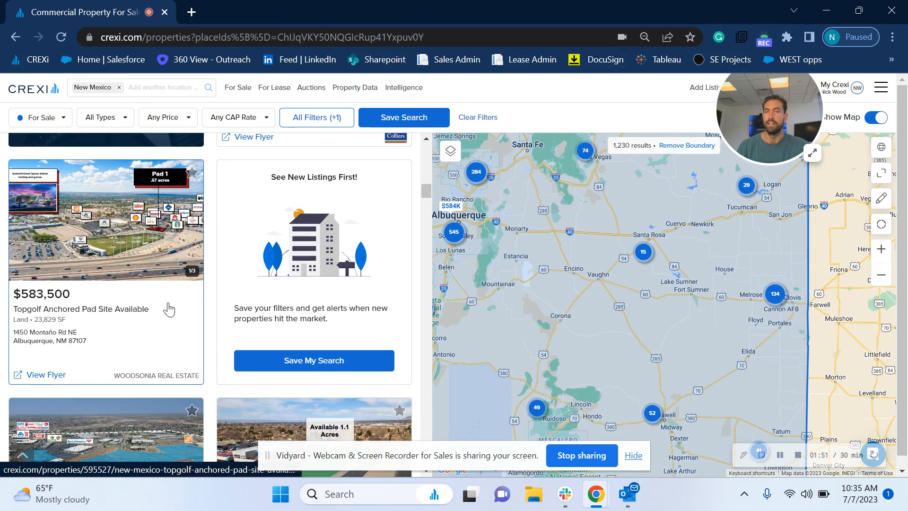
scroll(161, 284, down, 6)
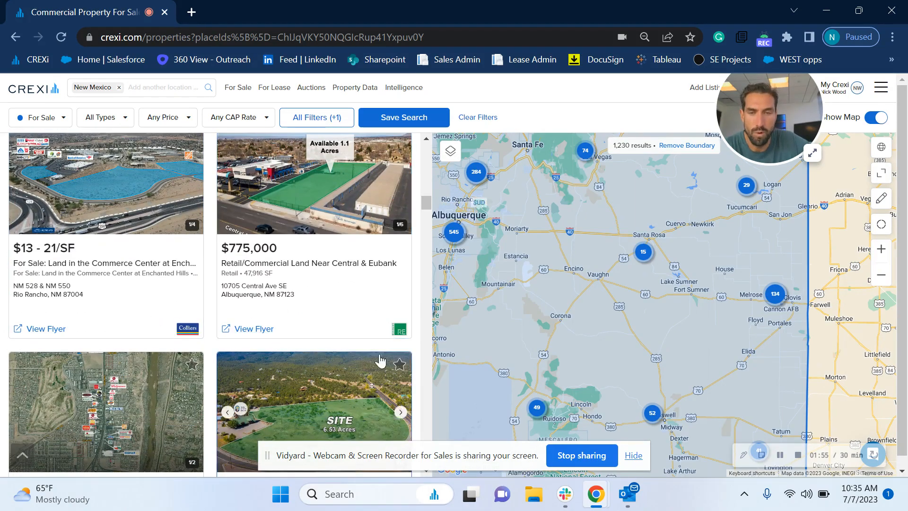
scroll(374, 335, down, 5)
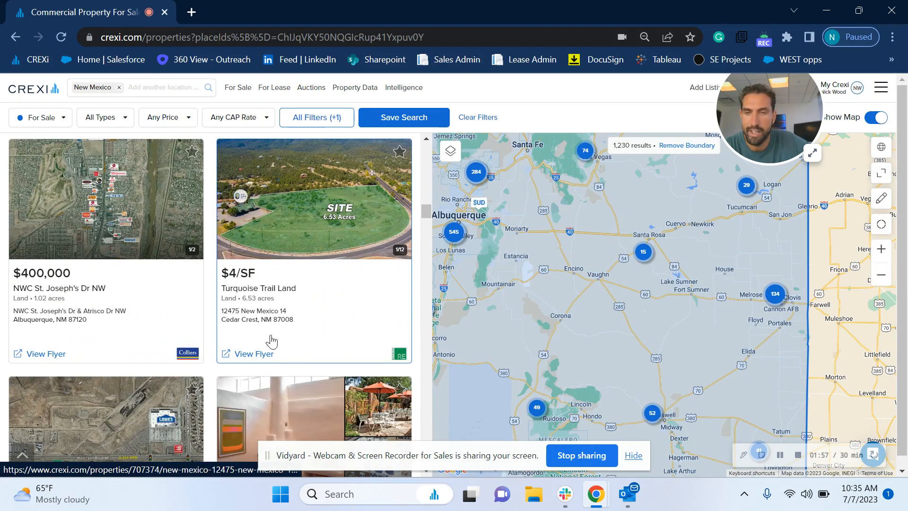
scroll(271, 340, down, 9)
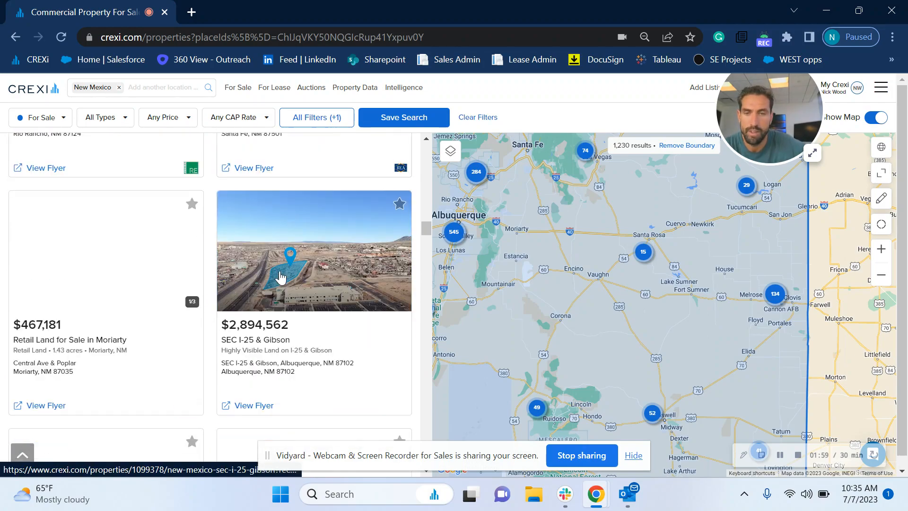
scroll(281, 277, down, 6)
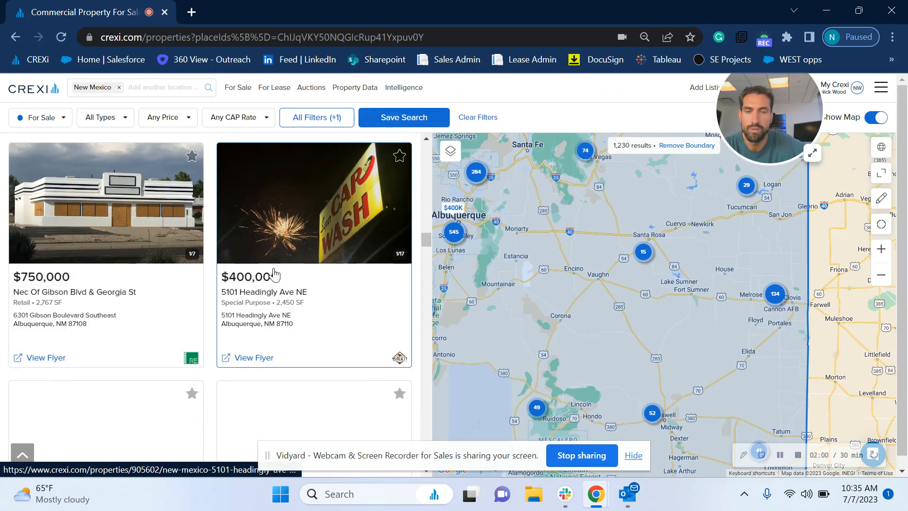
scroll(284, 260, down, 5)
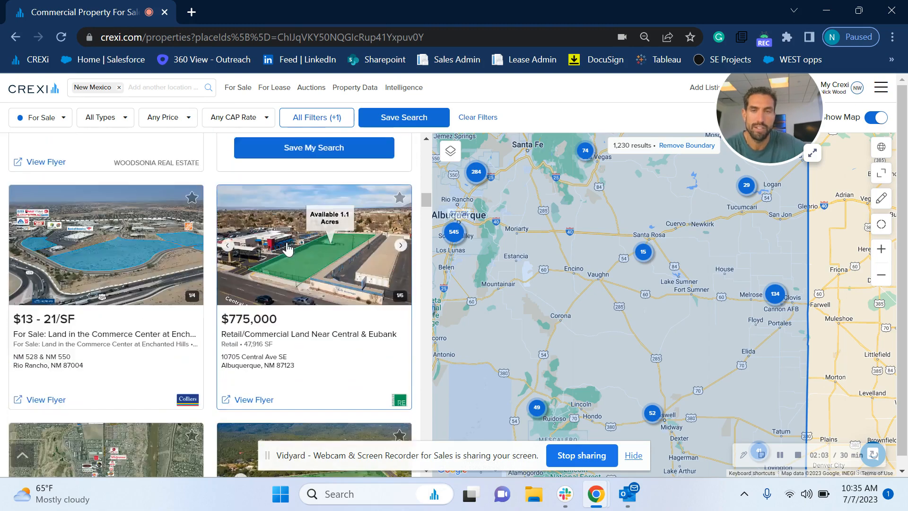
scroll(284, 253, down, 7)
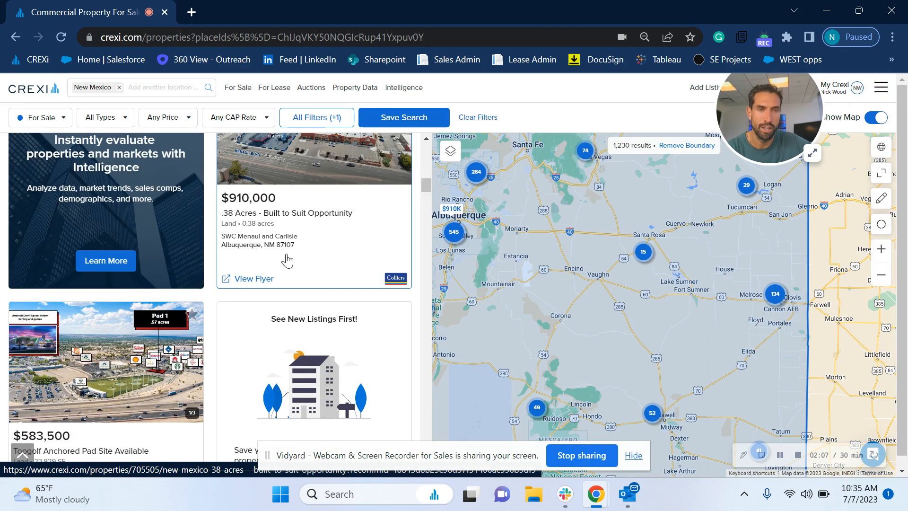
drag(757, 116, 587, 87)
scroll(246, 215, down, 10)
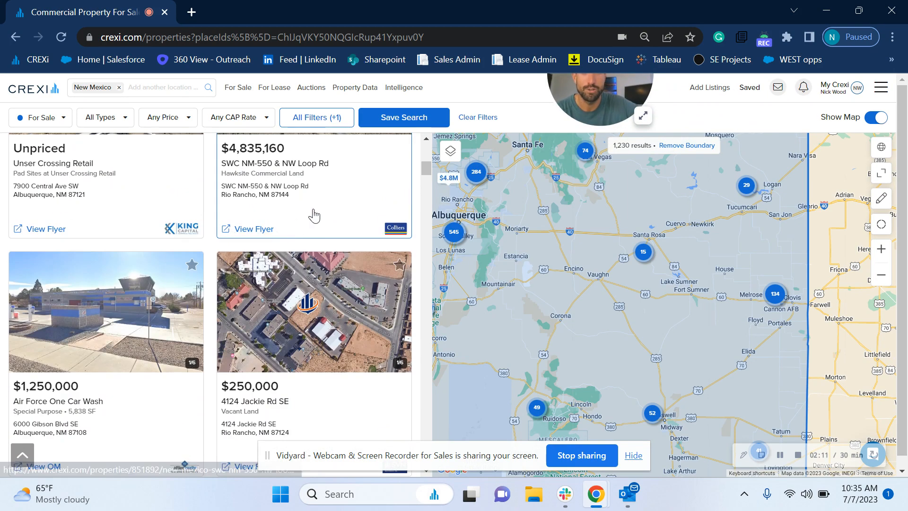
drag(596, 103, 465, 202)
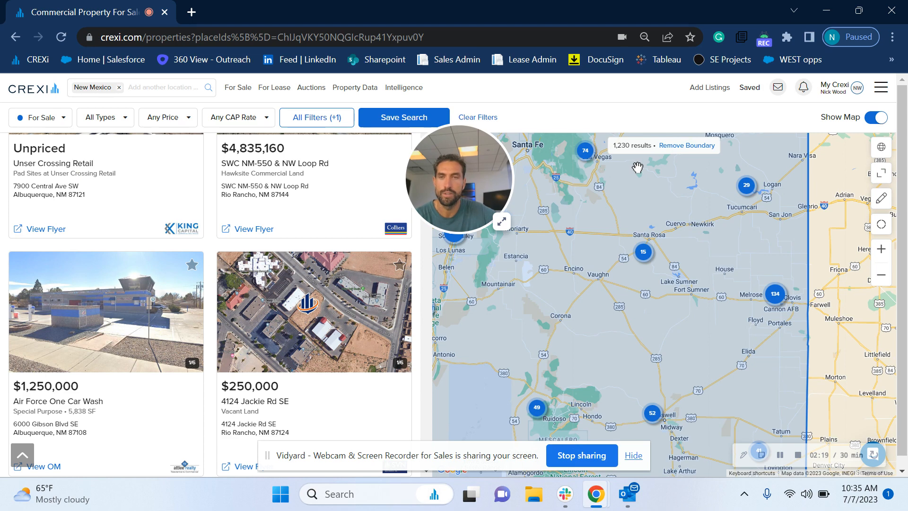
click(835, 88)
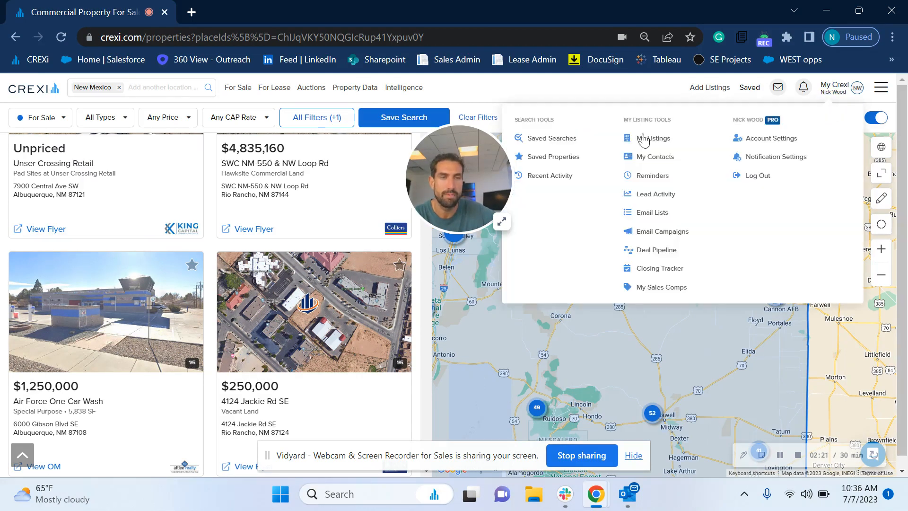
click(657, 145)
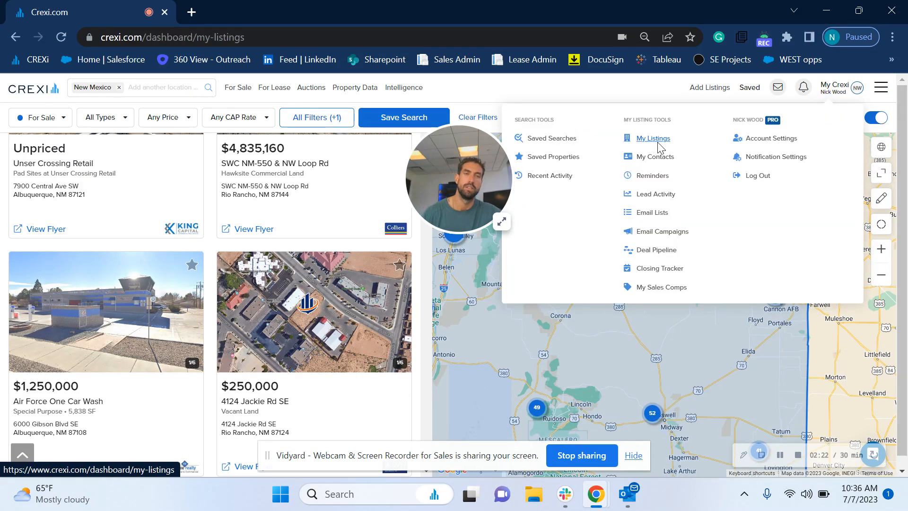
drag(483, 180, 731, 109)
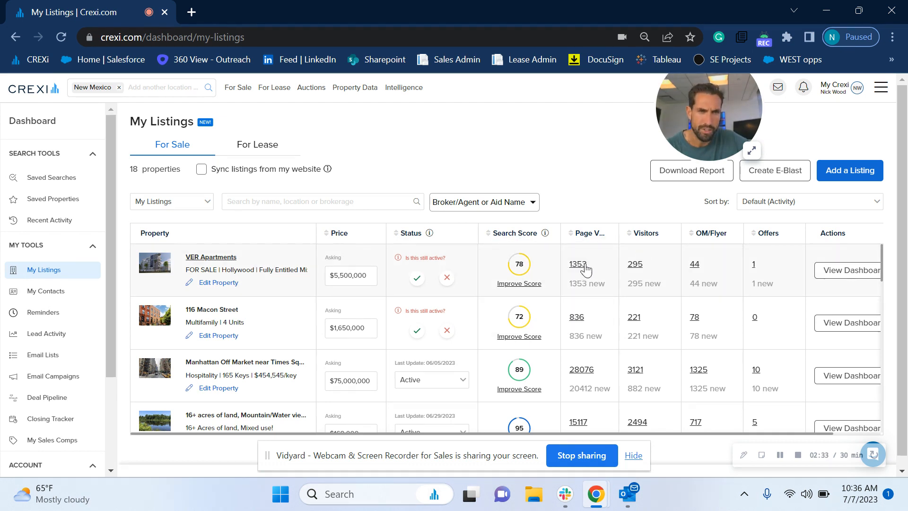
scroll(416, 331, down, 2)
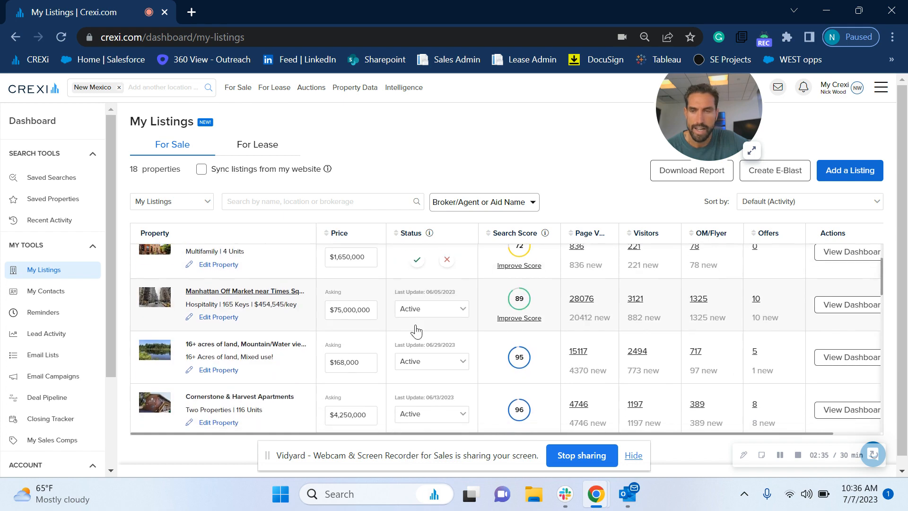
scroll(273, 350, down, 2)
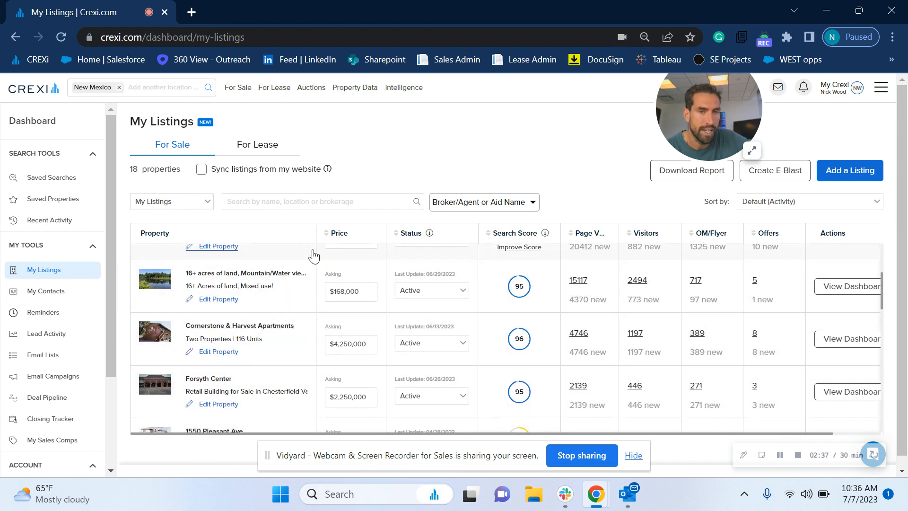
scroll(586, 288, down, 2)
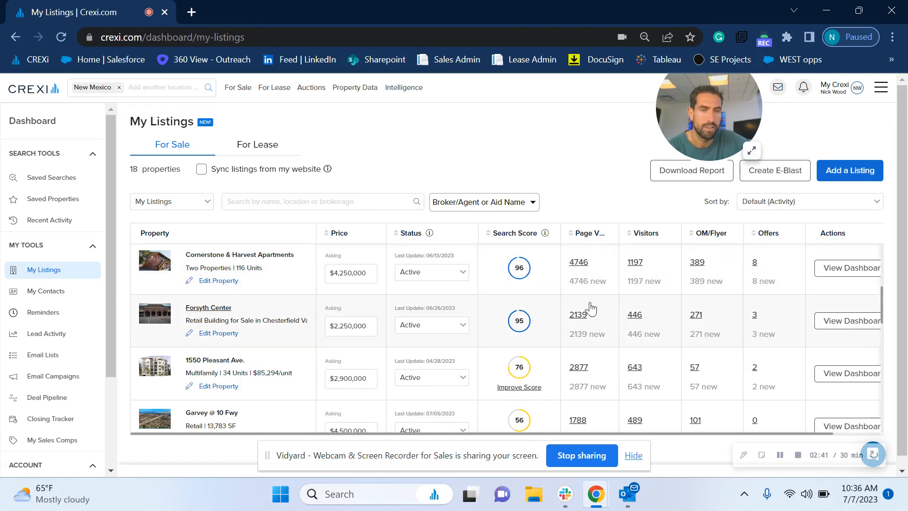
scroll(582, 327, down, 10)
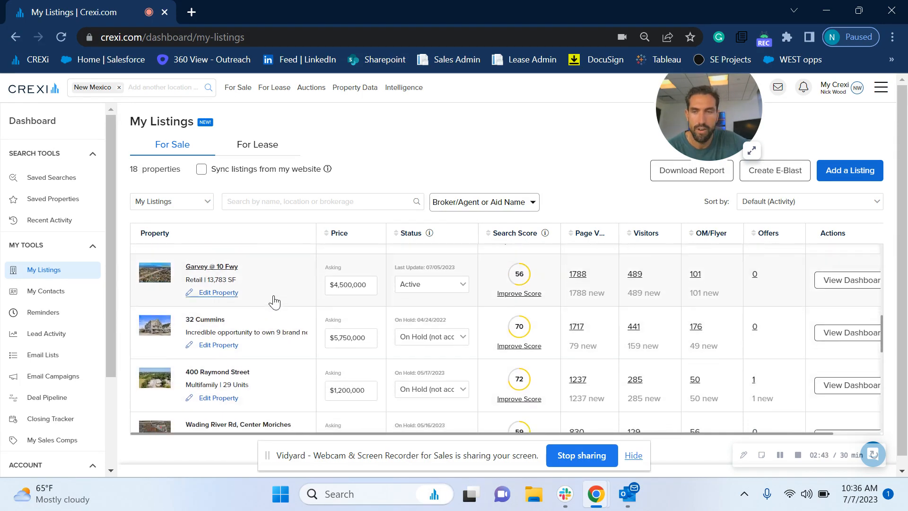
scroll(256, 271, up, 1)
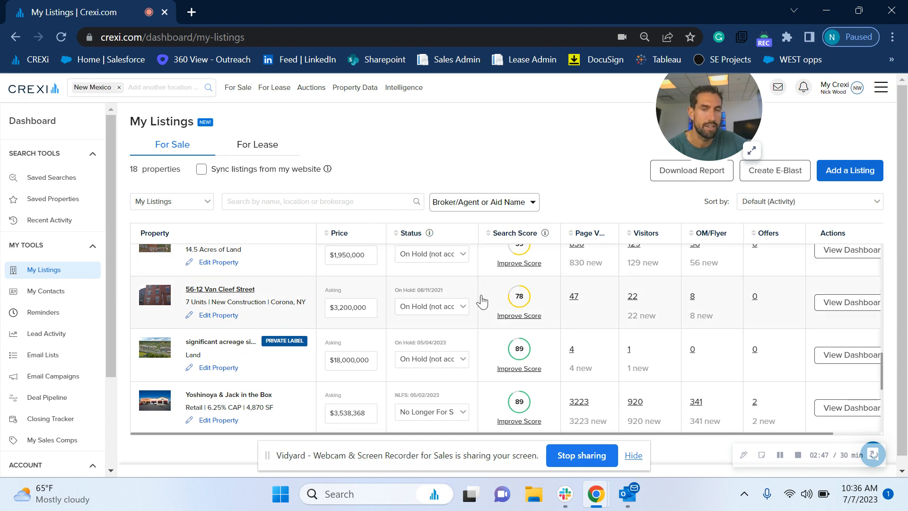
scroll(449, 326, up, 3)
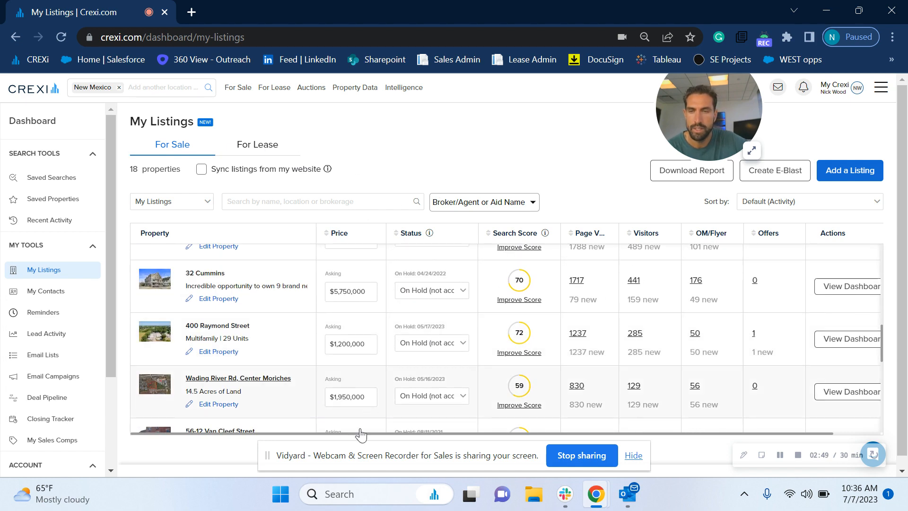
scroll(299, 307, up, 2)
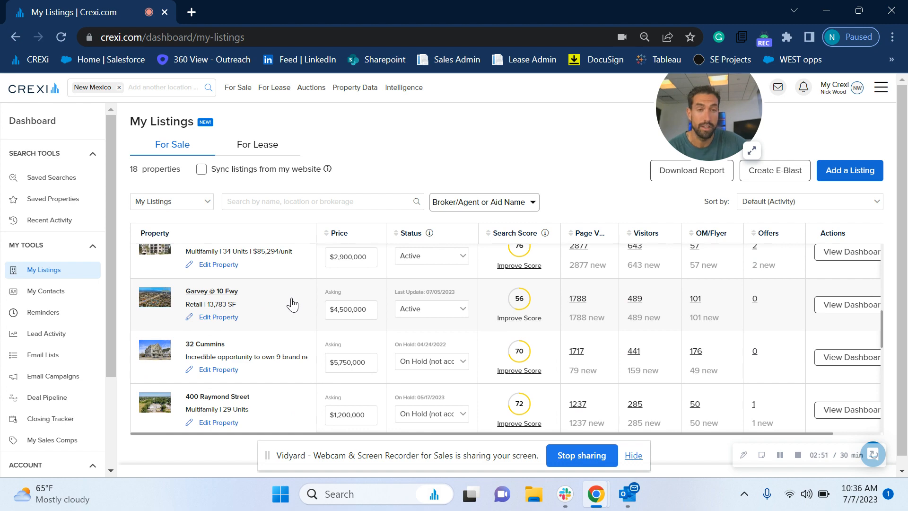
scroll(226, 286, up, 3)
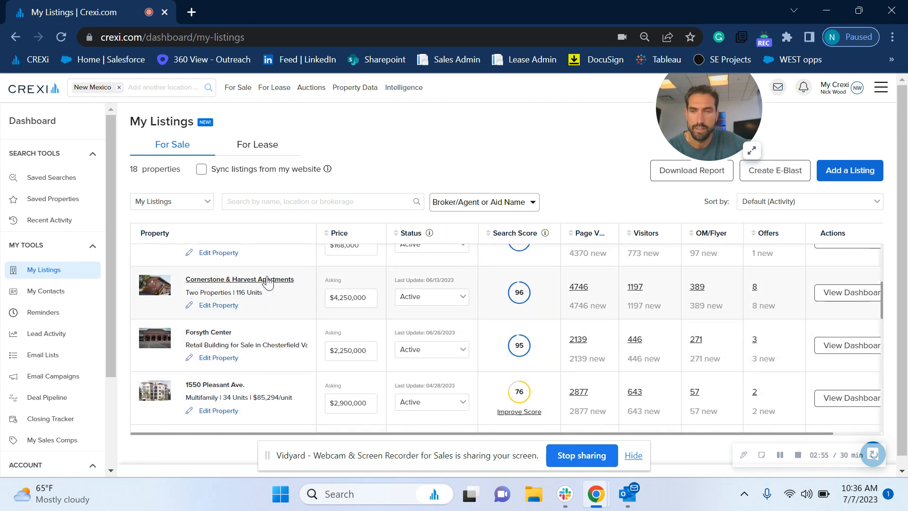
scroll(255, 307, up, 2)
Open the 16+ acres of land listing's dashboard and scroll to its Activity History (3476 actions).
click(265, 304)
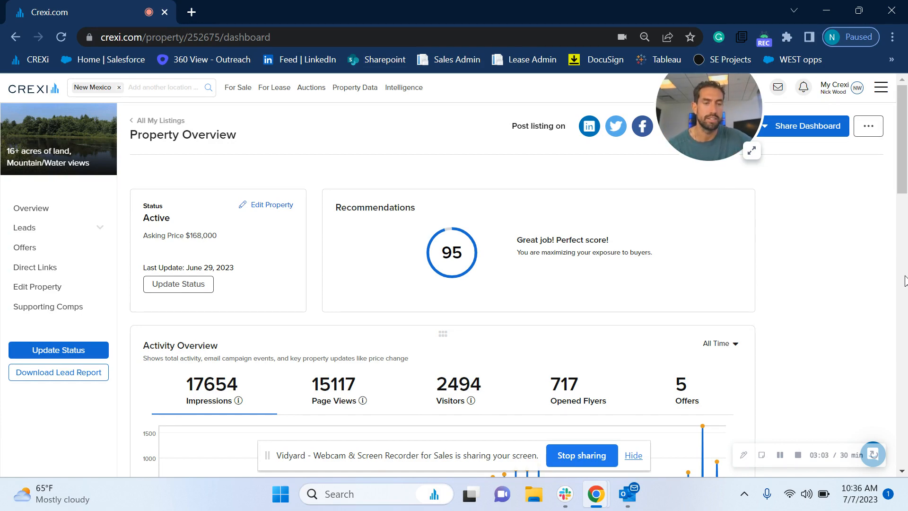
scroll(811, 303, down, 9)
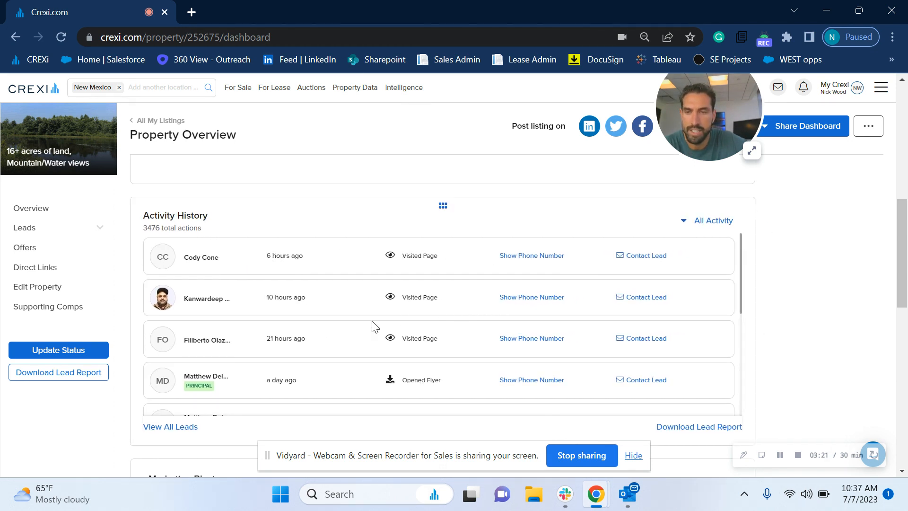
scroll(373, 326, down, 3)
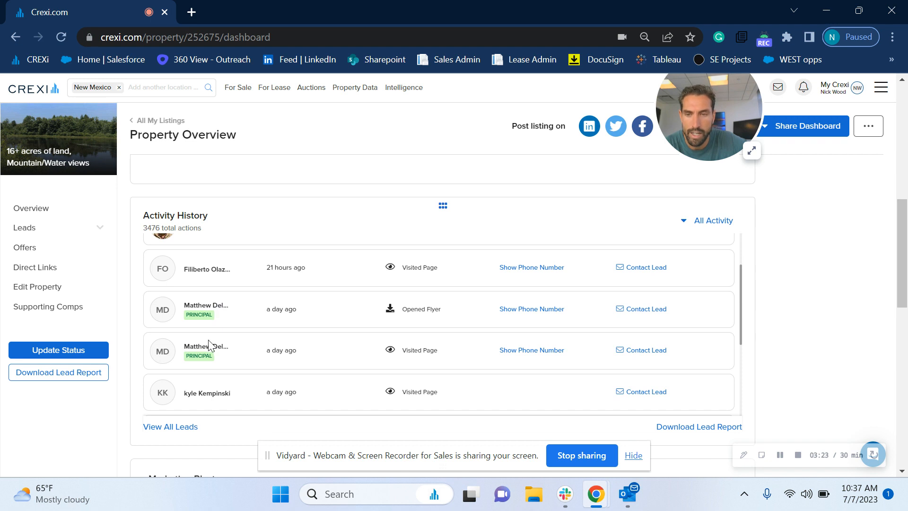
click(215, 309)
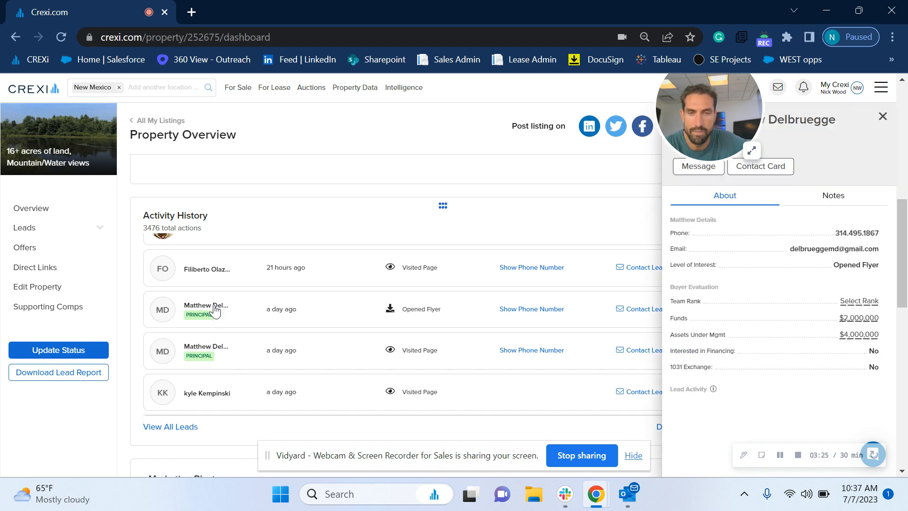
drag(686, 135, 583, 141)
drag(732, 120, 815, 121)
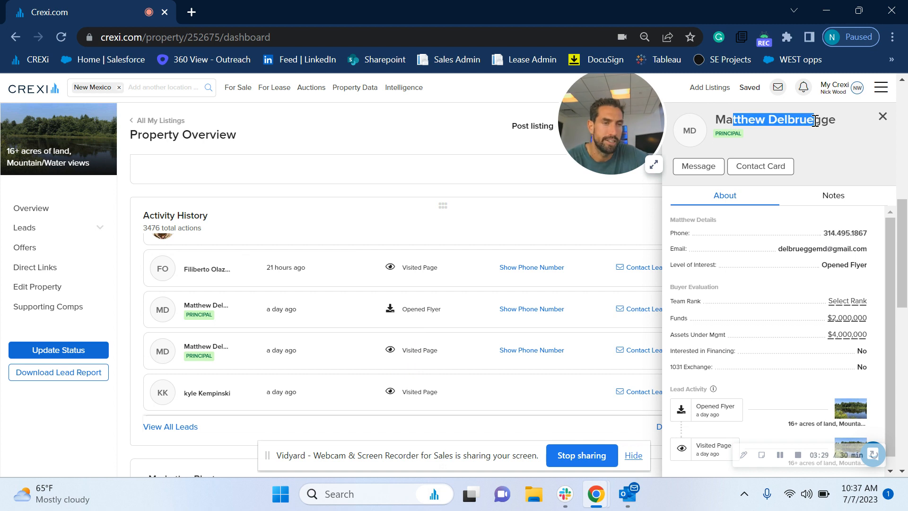
click(815, 238)
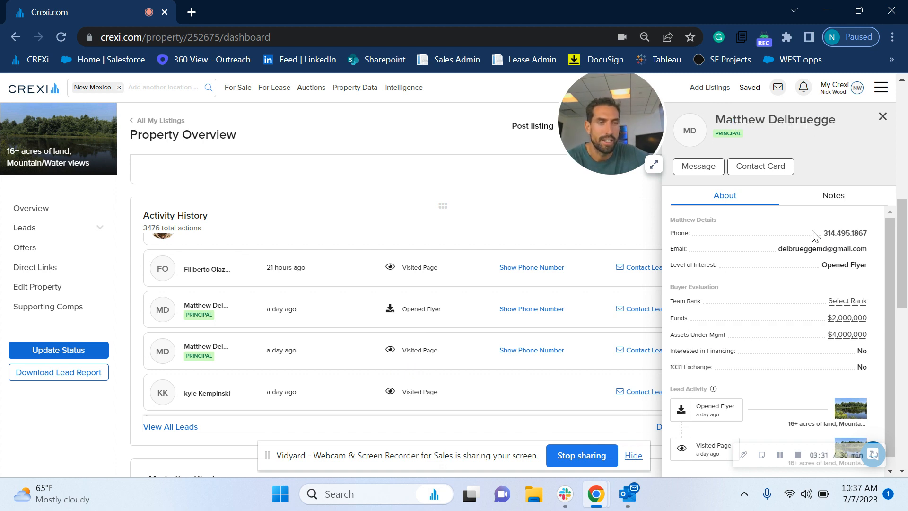
drag(766, 251, 820, 294)
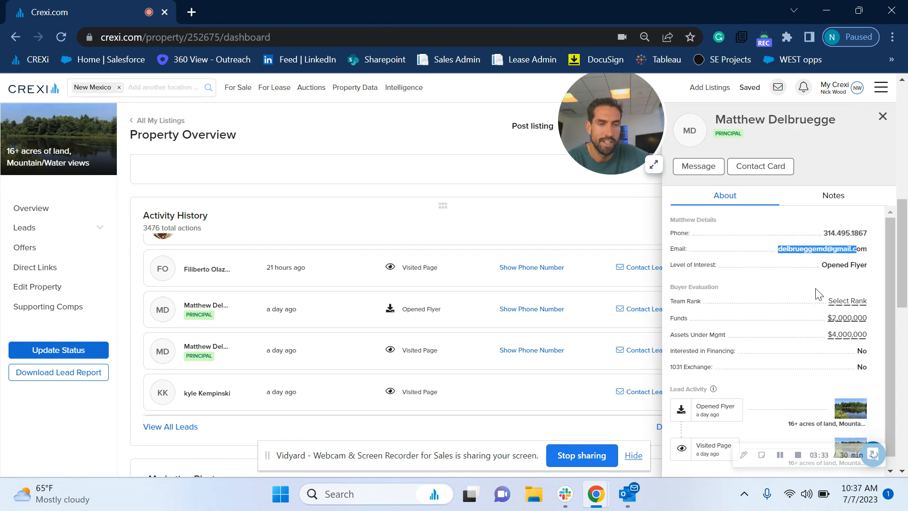
scroll(815, 293, down, 1)
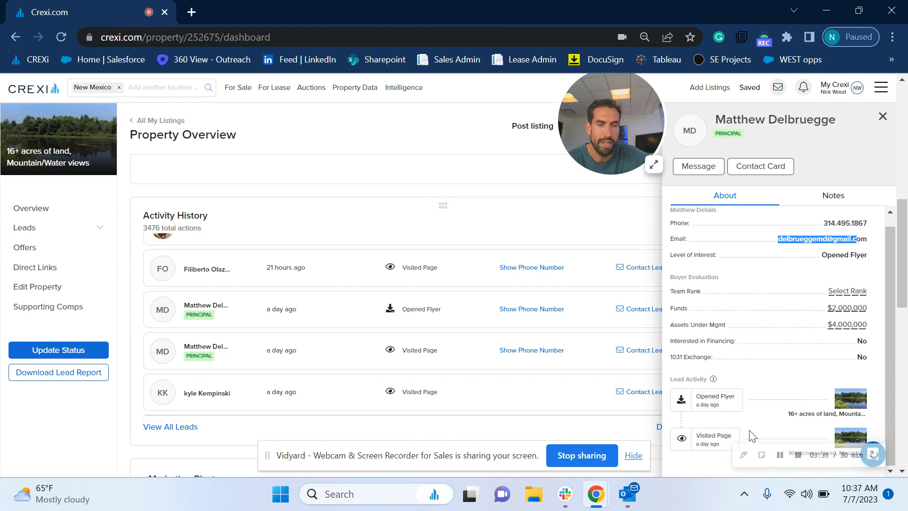
drag(827, 308, 852, 305)
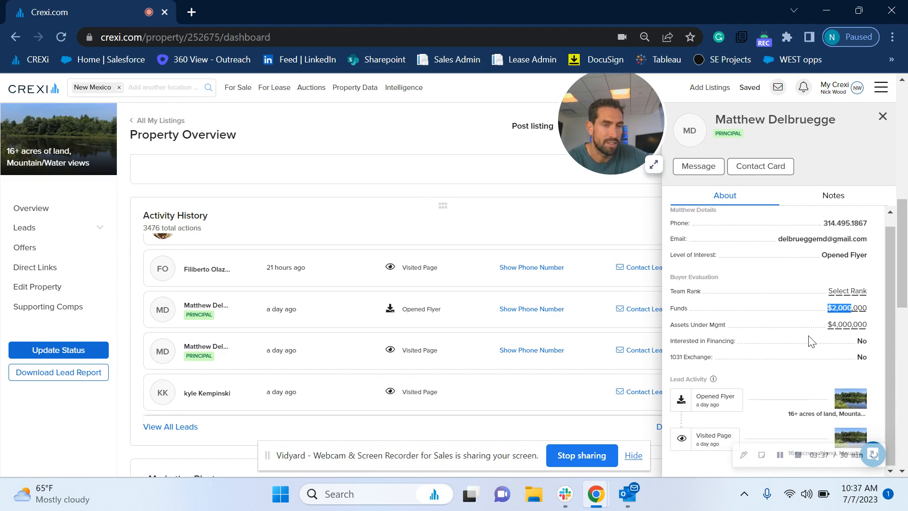
drag(805, 337, 854, 330)
click(793, 281)
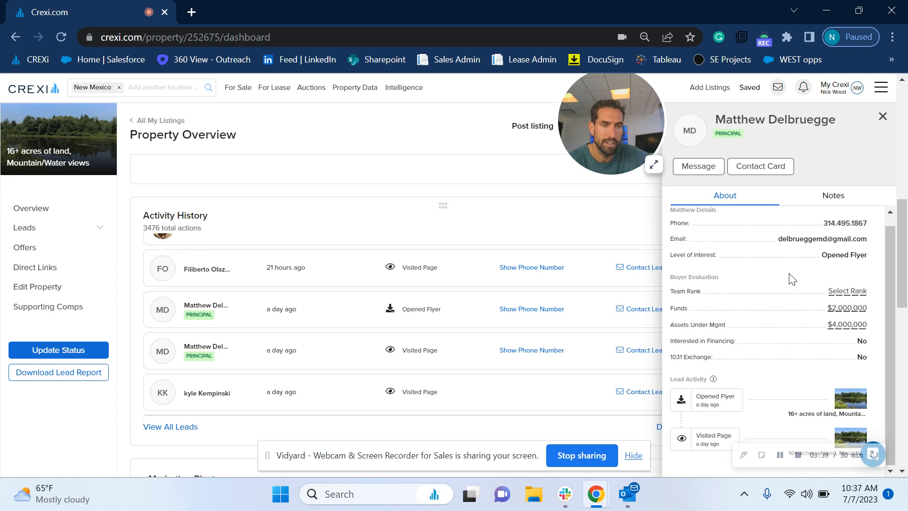
scroll(792, 279, up, 1)
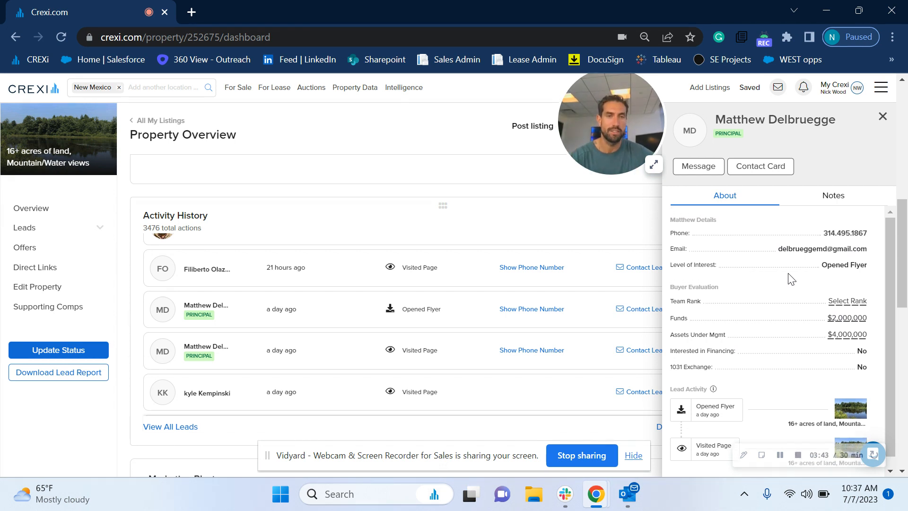
click(880, 117)
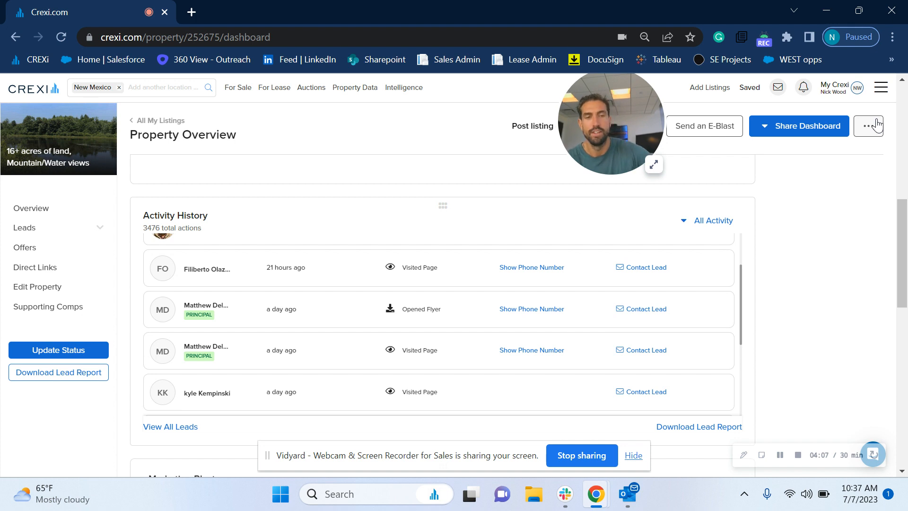
scroll(807, 204, down, 3)
drag(615, 121, 641, 100)
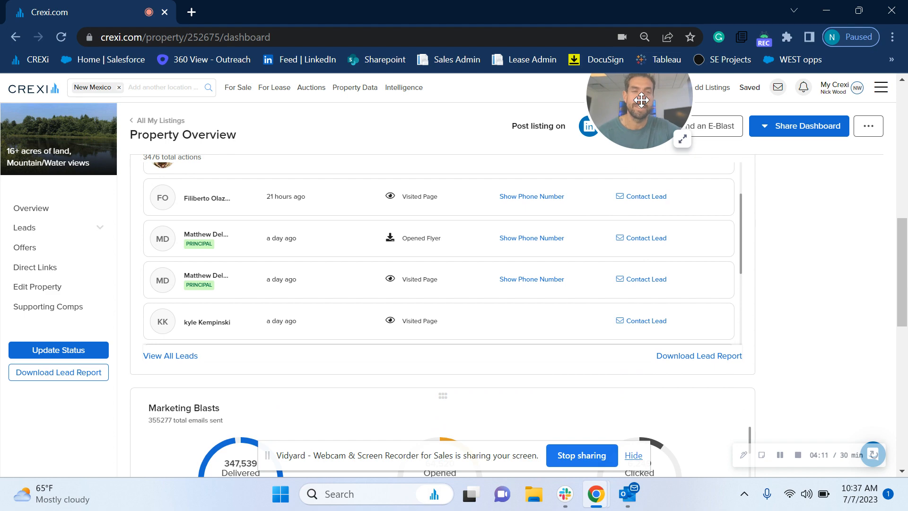
drag(660, 139, 667, 178)
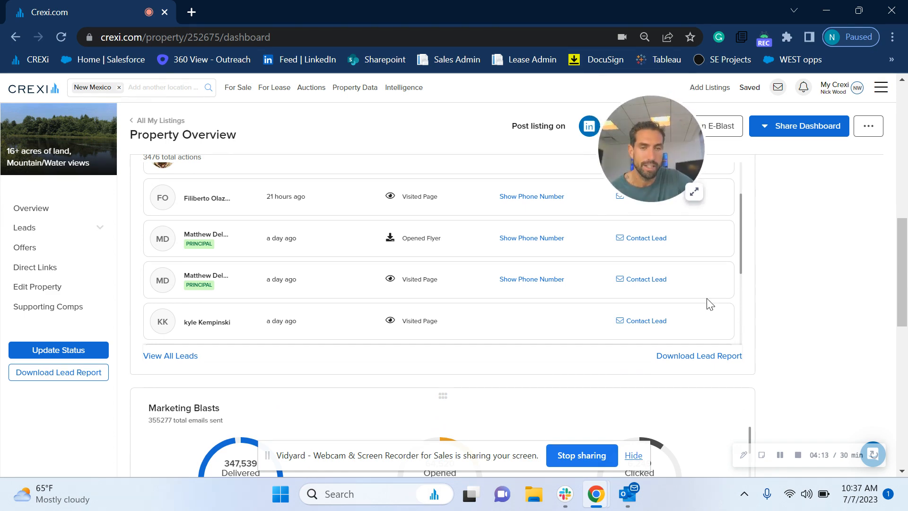
Download the full lead report for the 16+ acres listing and open the .xlsx file.
click(691, 361)
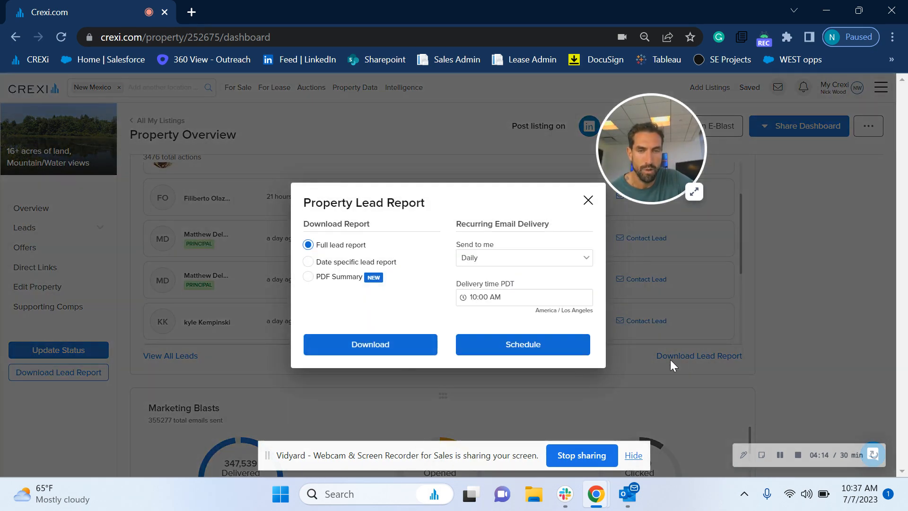
click(388, 349)
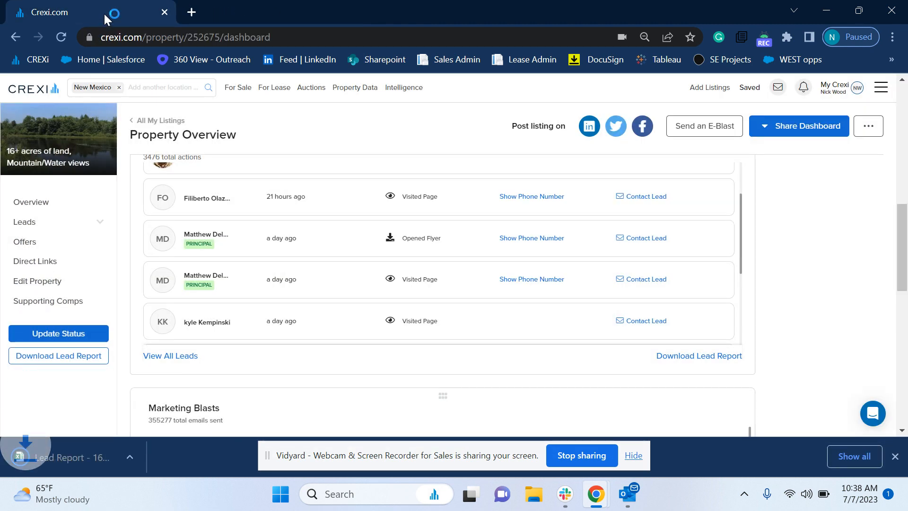
click(72, 464)
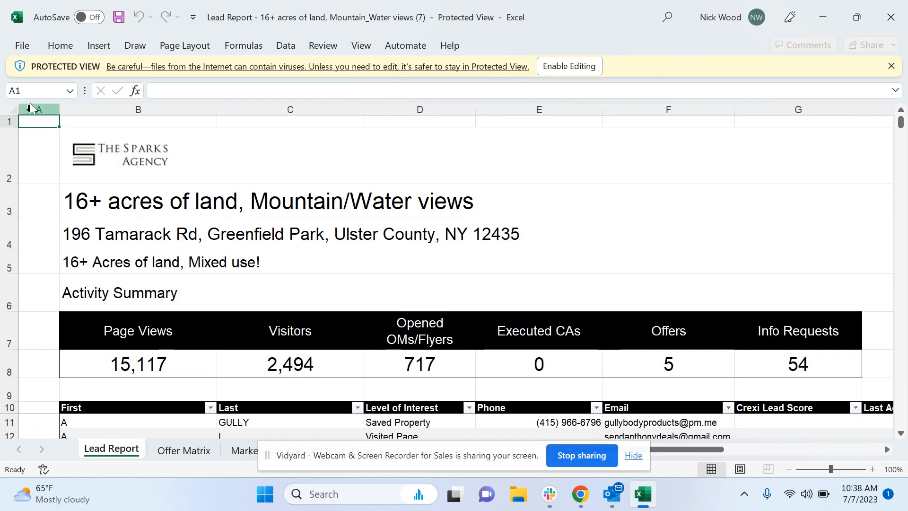
Enable editing on the Lead Report and zoom out to 53% to show the whole lead table.
click(550, 66)
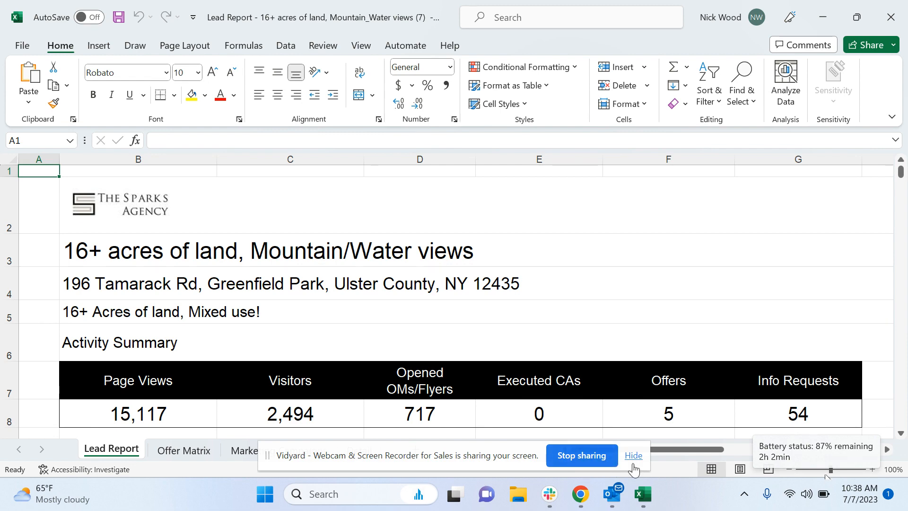
click(812, 470)
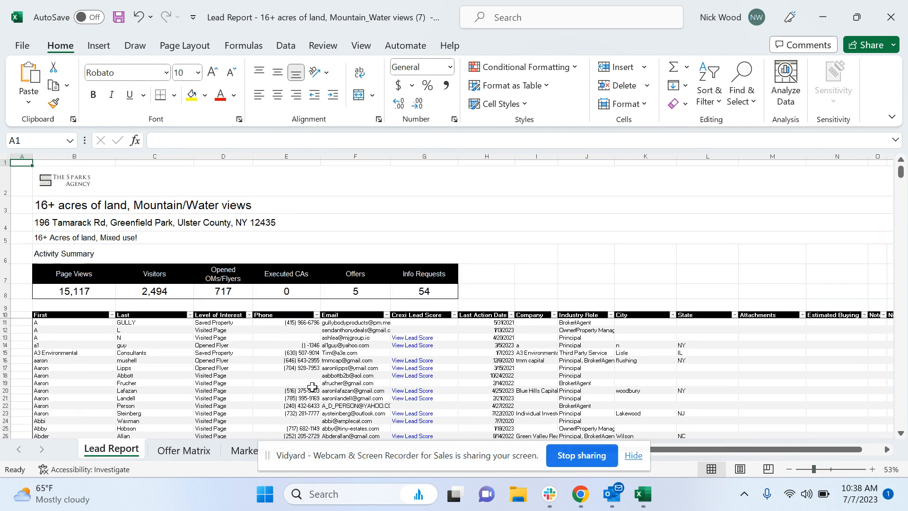
Look through the Industry Role filter choices without changing them, then close the Lead Report workbook.
click(609, 314)
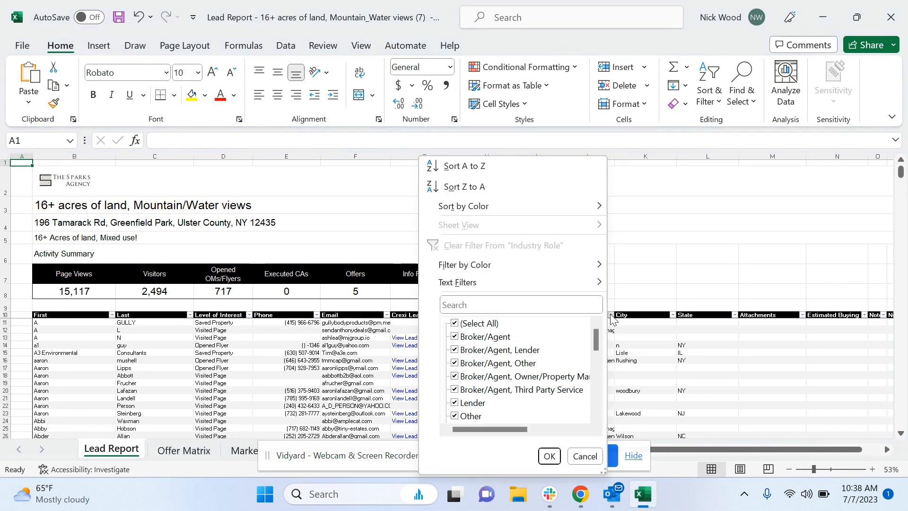
scroll(492, 360, down, 2)
scroll(492, 362, down, 5)
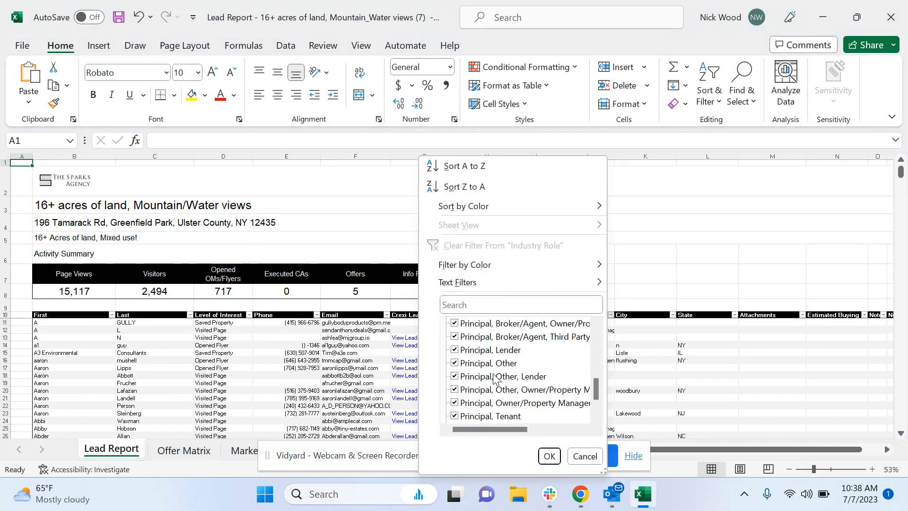
scroll(489, 386, up, 7)
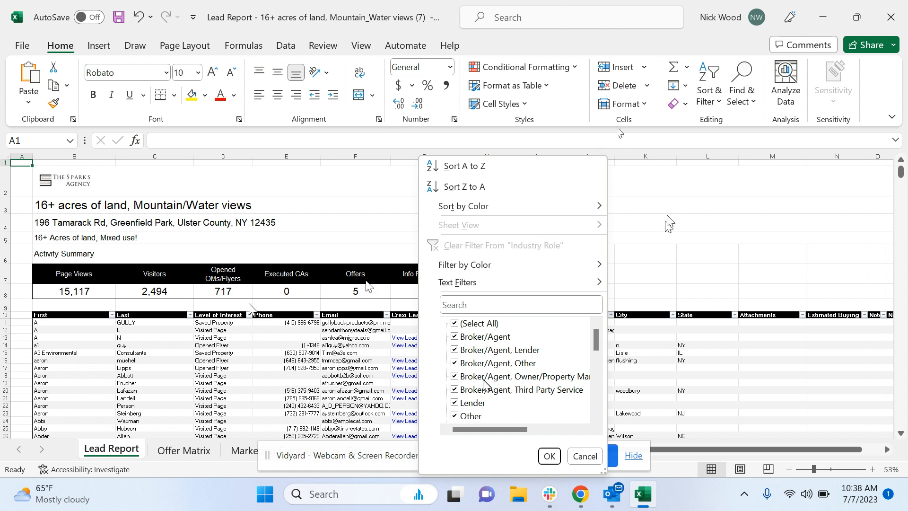
key(Escape)
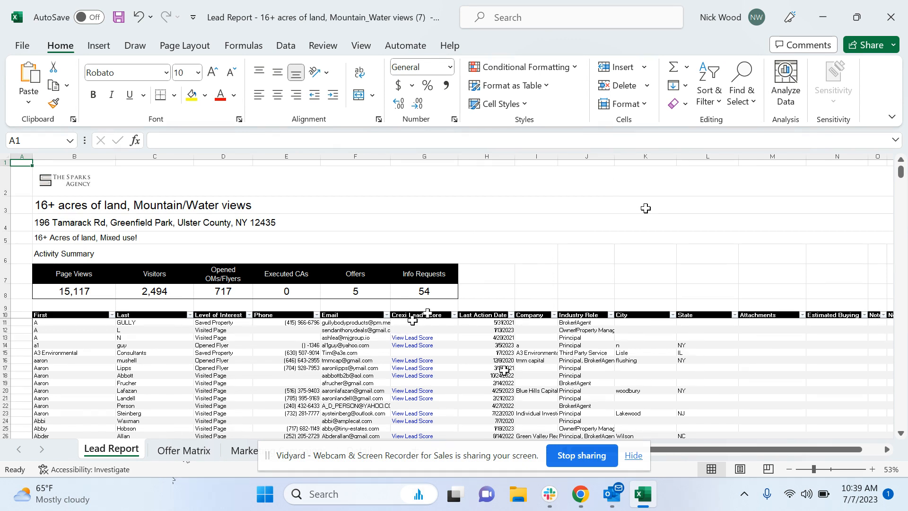
click(876, 13)
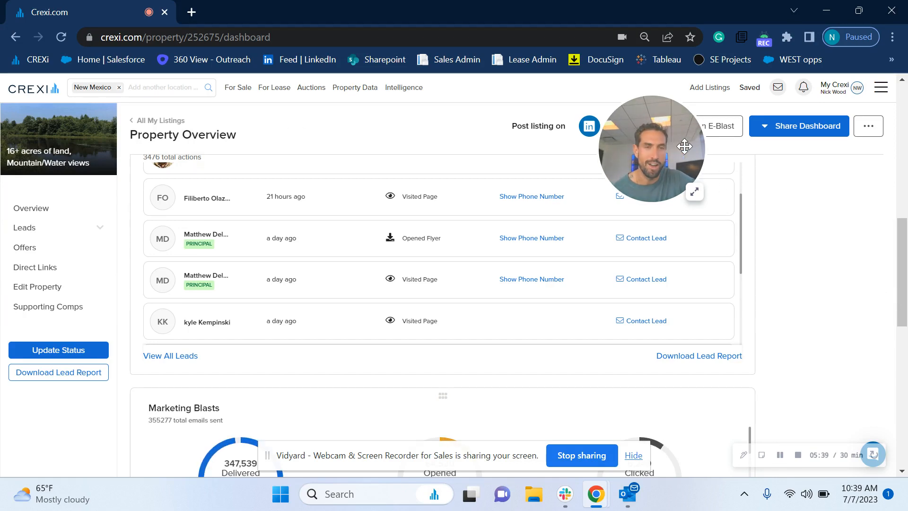
drag(681, 146, 768, 165)
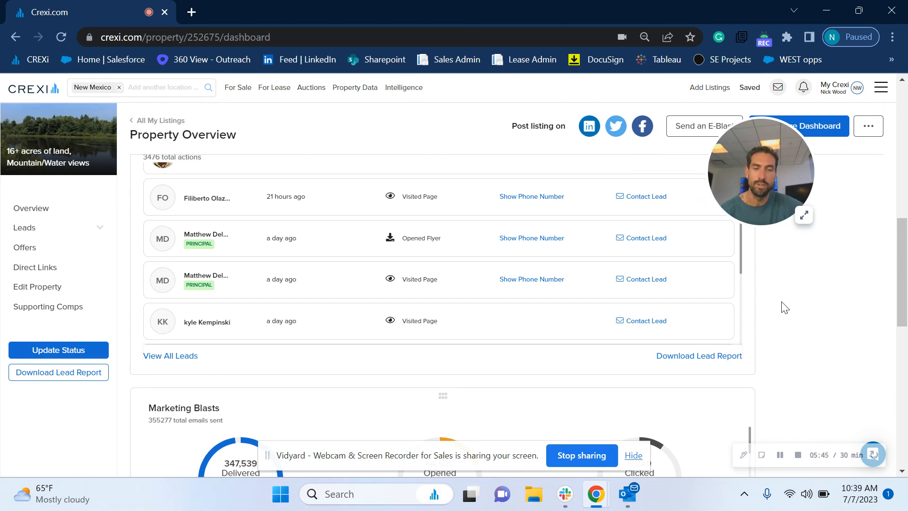
Check the On Market: CRE Properties campaign's stats in the Marketing Blasts table, then close the popup.
scroll(787, 305, down, 1)
scroll(787, 305, down, 2)
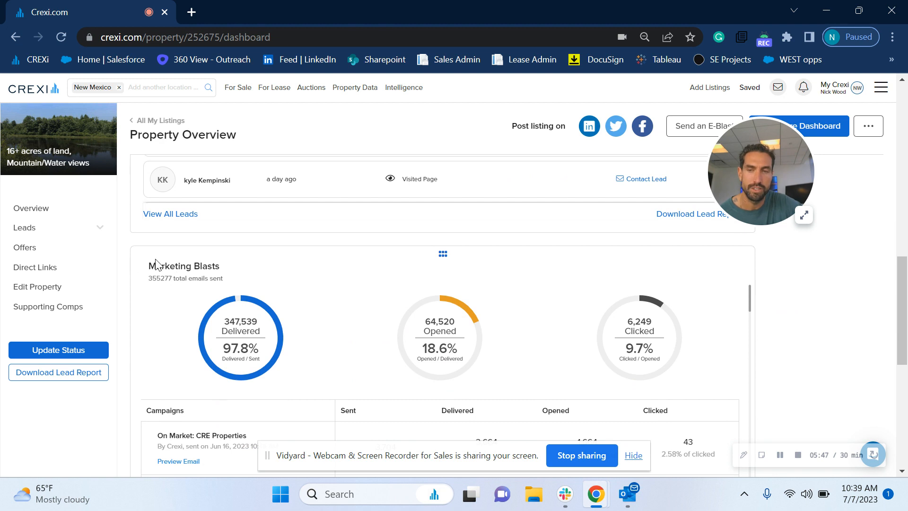
scroll(173, 264, down, 2)
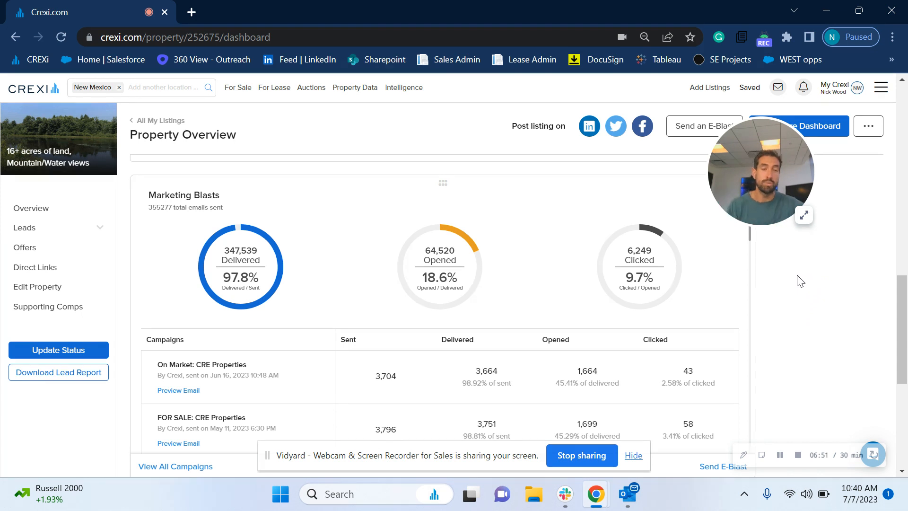
drag(784, 188, 800, 183)
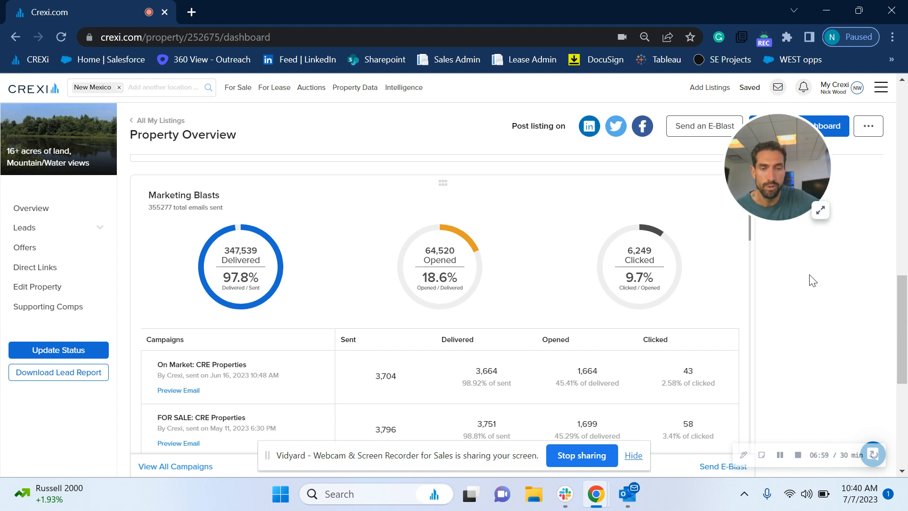
scroll(792, 279, down, 2)
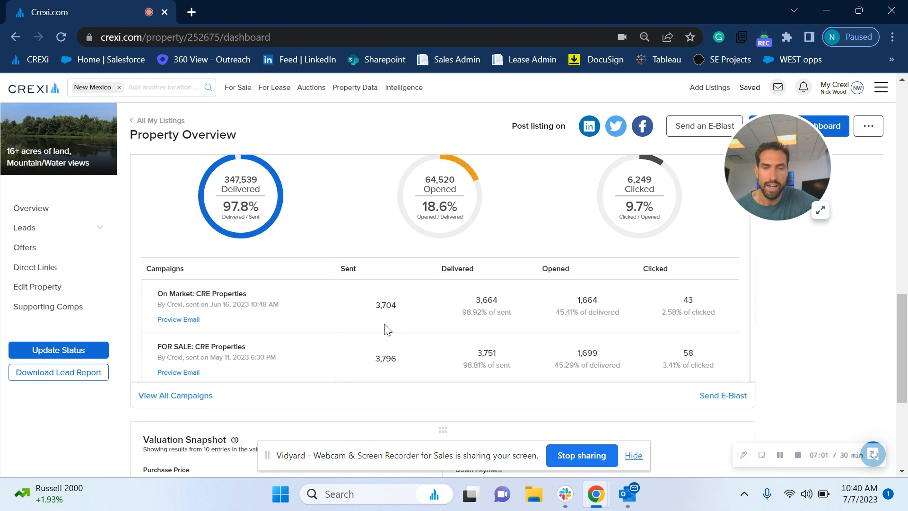
scroll(387, 329, down, 2)
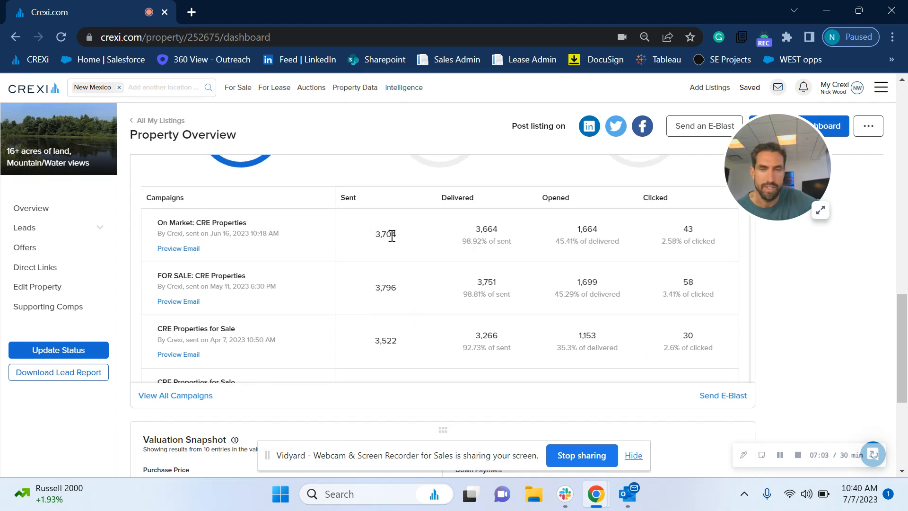
click(414, 298)
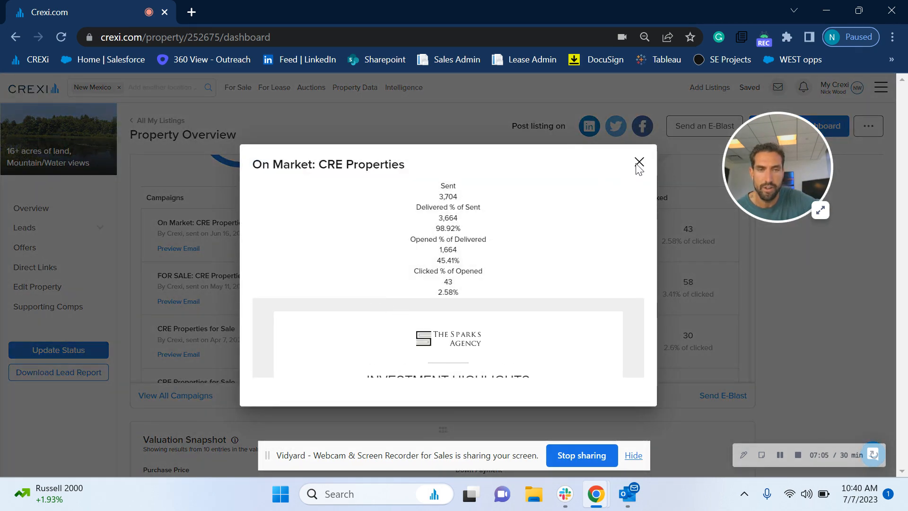
click(639, 163)
scroll(378, 279, down, 4)
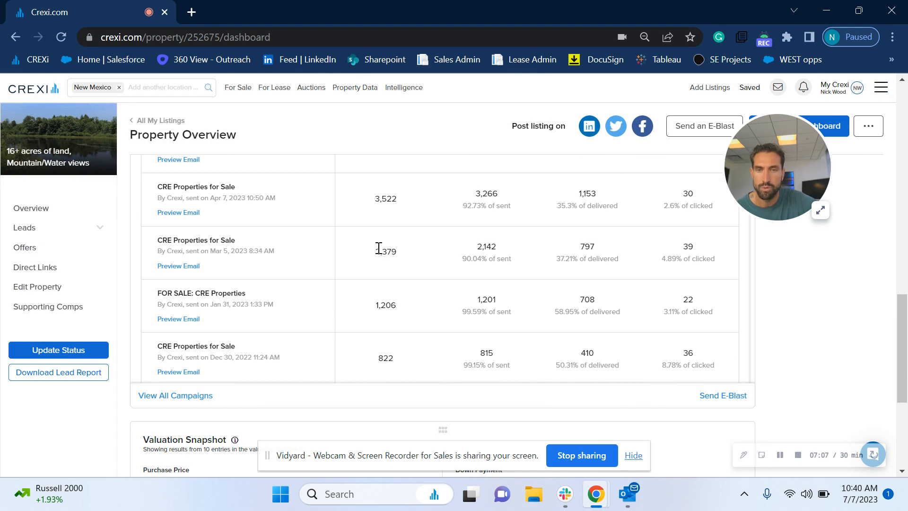
scroll(396, 255, up, 4)
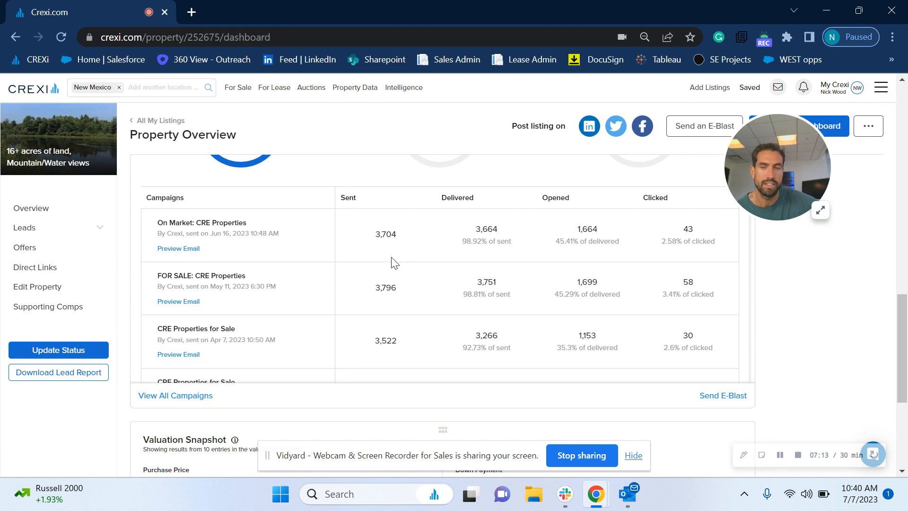
scroll(392, 263, down, 3)
scroll(208, 286, down, 1)
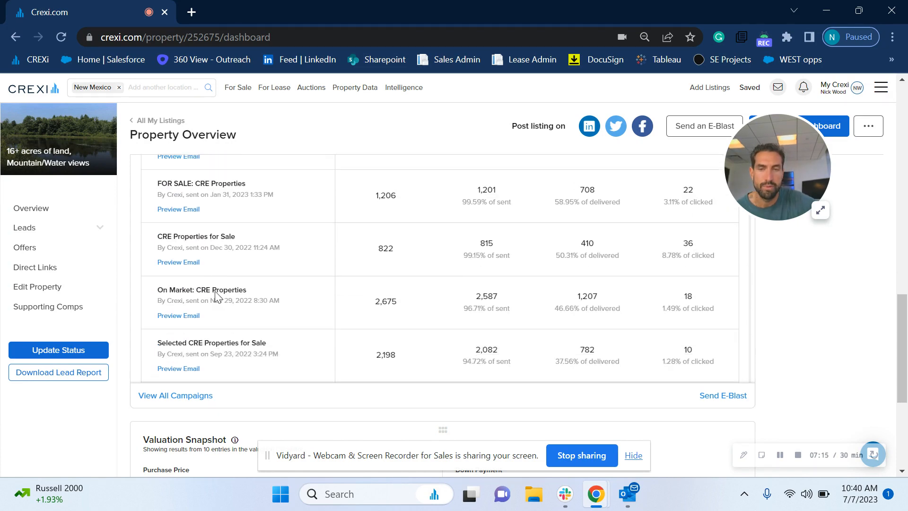
scroll(254, 290, up, 5)
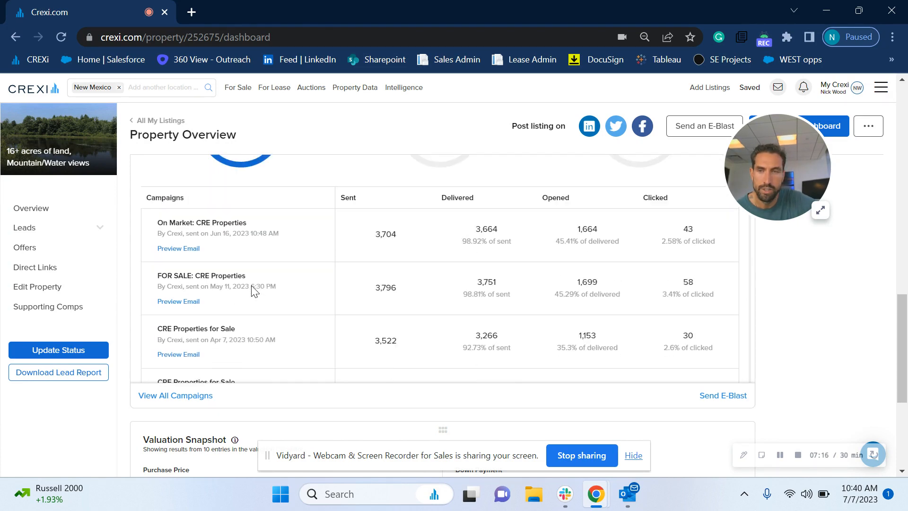
click(180, 250)
scroll(409, 290, down, 2)
scroll(408, 290, down, 1)
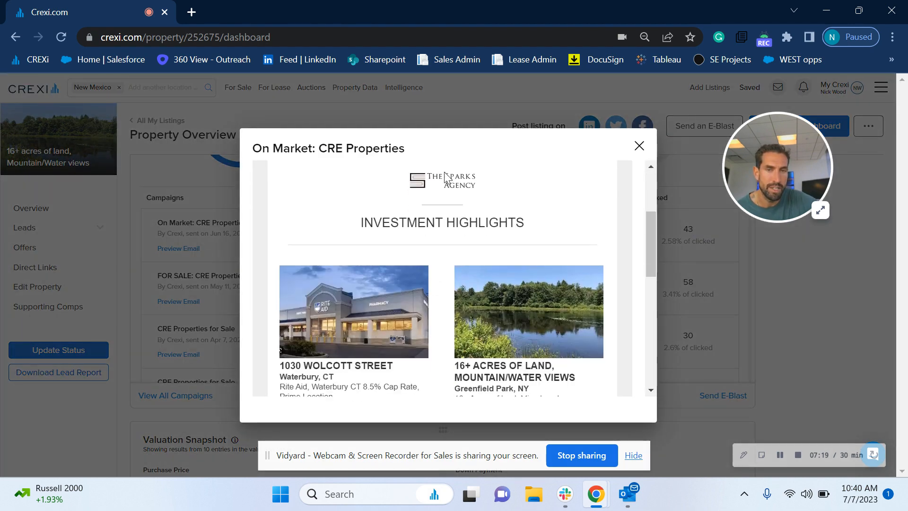
scroll(434, 314, down, 4)
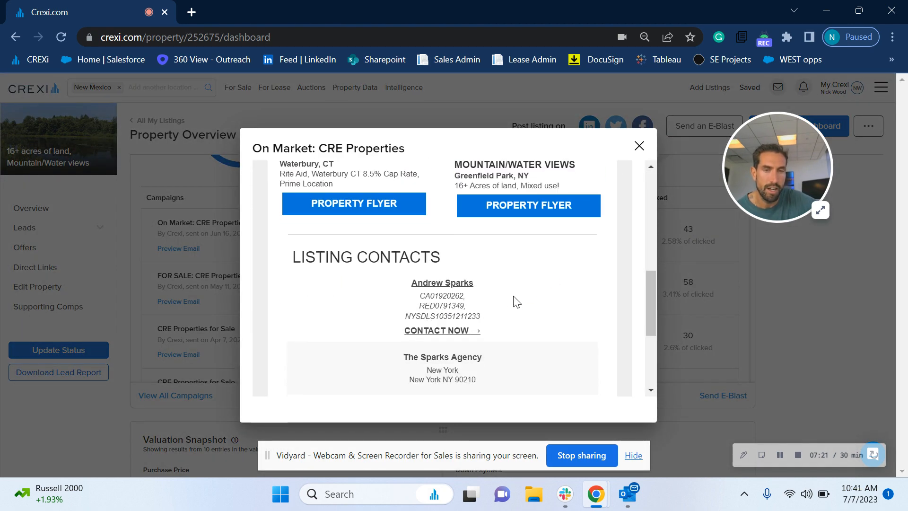
drag(488, 342, 407, 278)
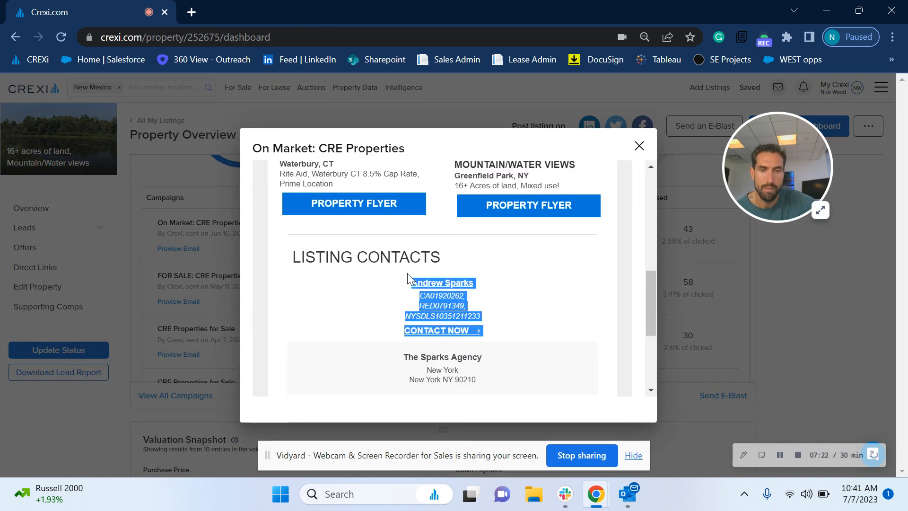
click(638, 147)
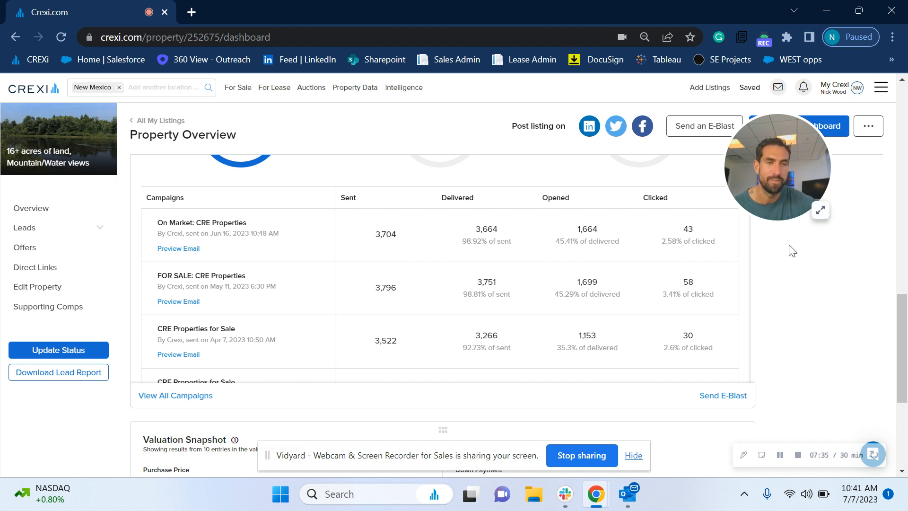
Open the Property Data dropdown in Crexi's top navigation.
drag(778, 197, 812, 251)
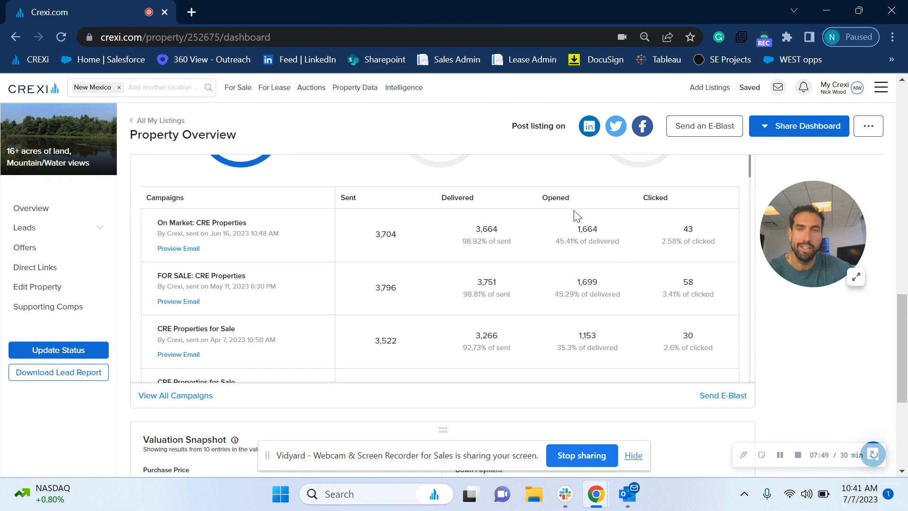
click(369, 97)
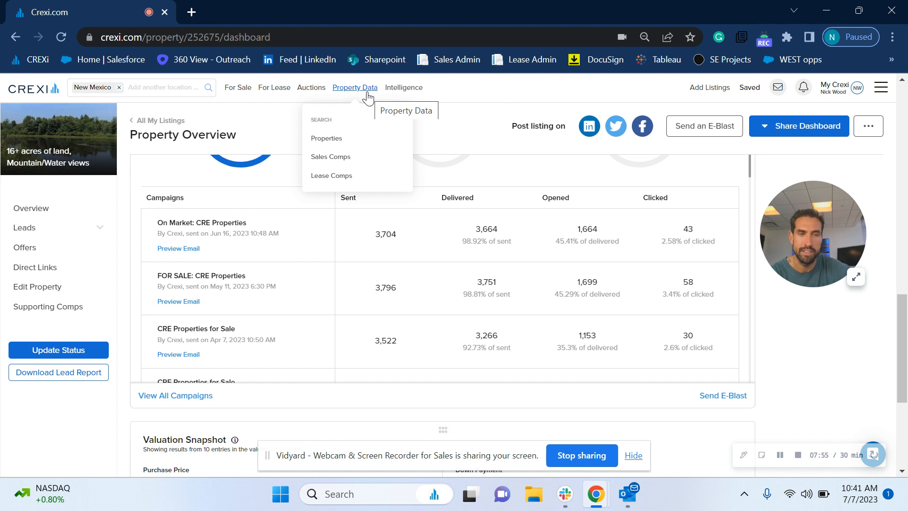
Open Sales Comps and replace the Compton, CA location with Clovis, NM.
click(319, 159)
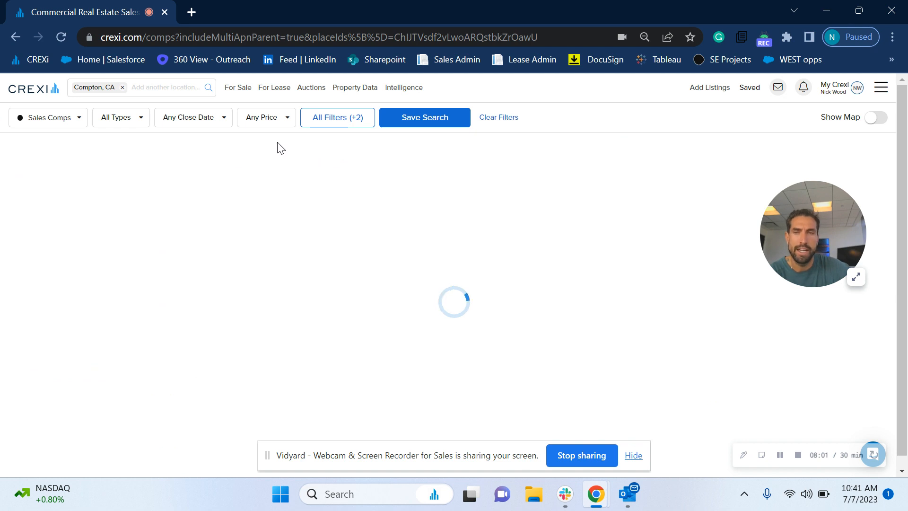
click(122, 87)
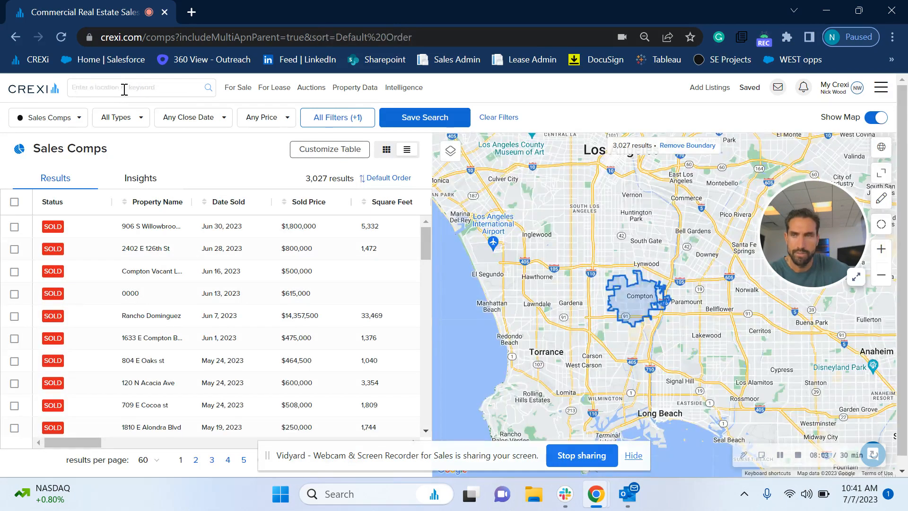
click(112, 93)
text(clovis)
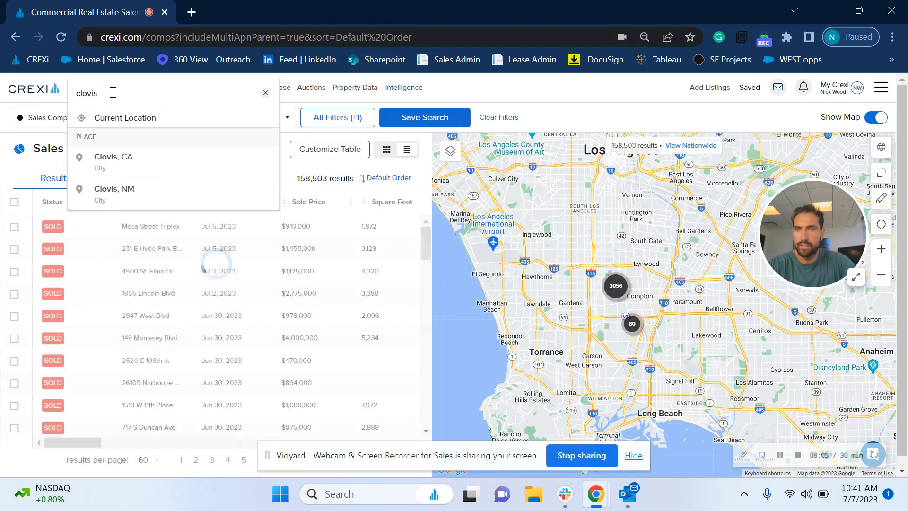
click(131, 200)
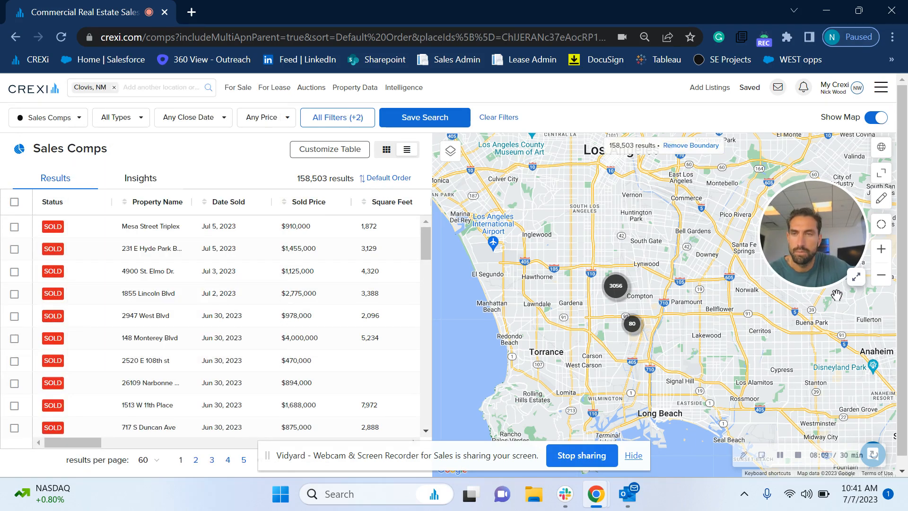
Remove the Clovis city boundary and browse the 1,184 sold properties with dates and prices.
click(707, 147)
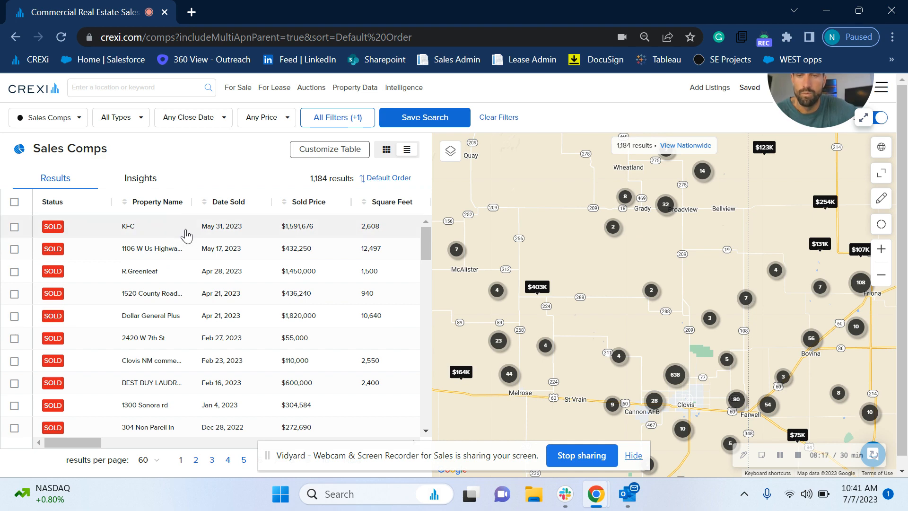
scroll(234, 226, down, 6)
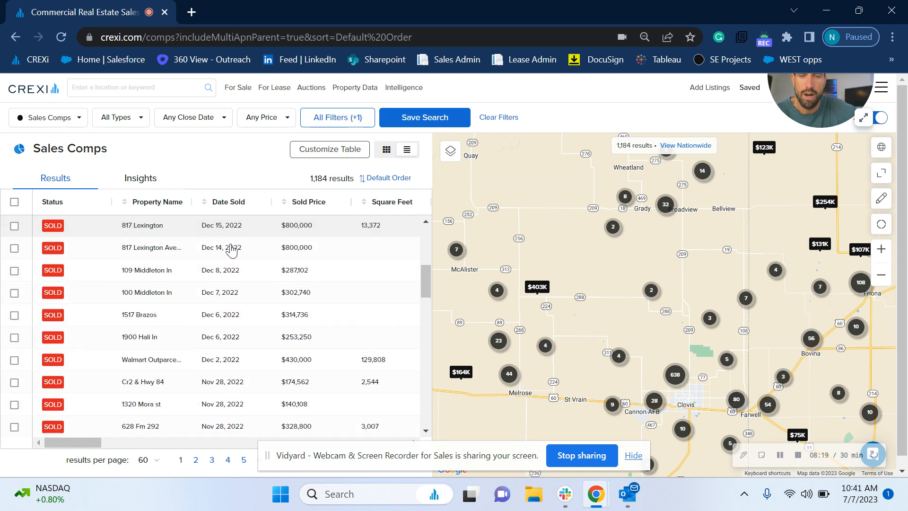
drag(815, 101, 712, 189)
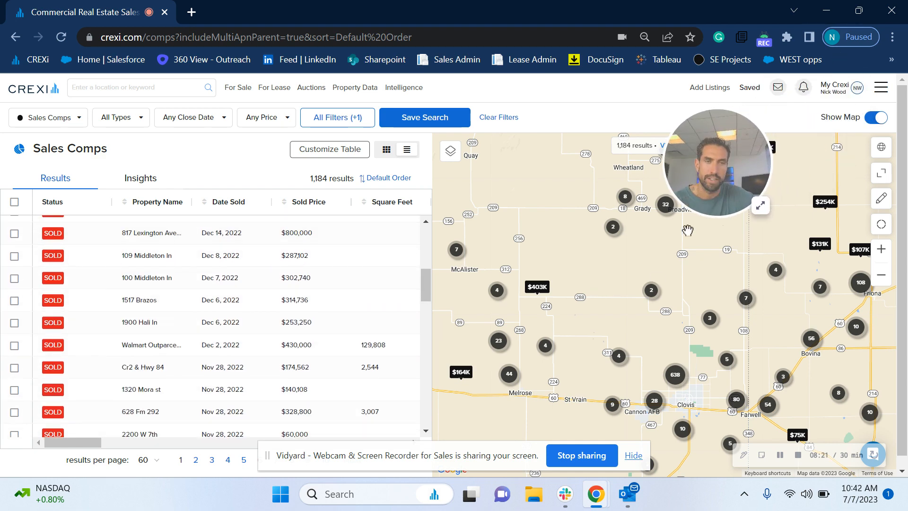
scroll(237, 326, down, 10)
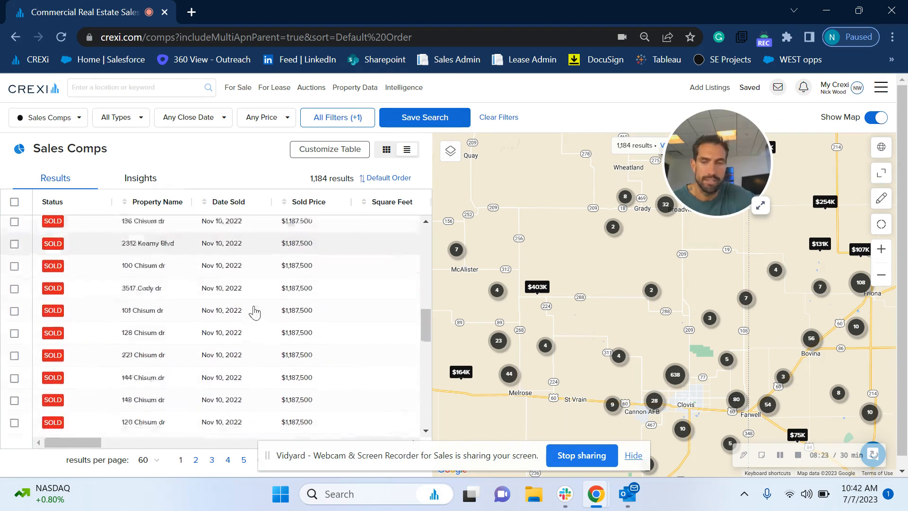
scroll(255, 295, down, 1)
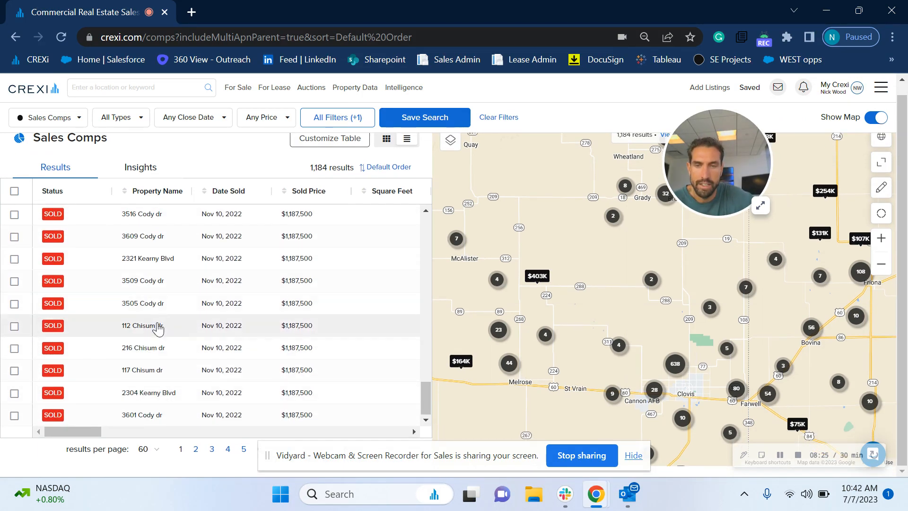
scroll(176, 267, up, 10)
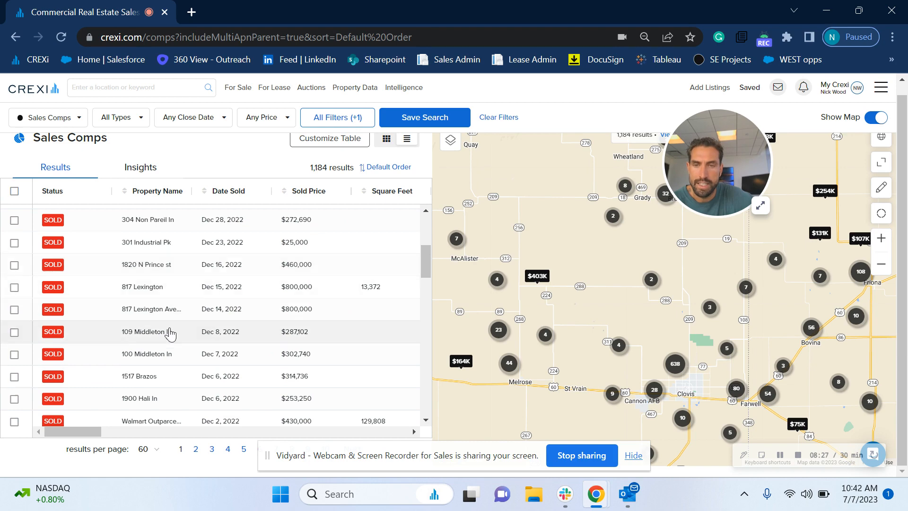
click(153, 290)
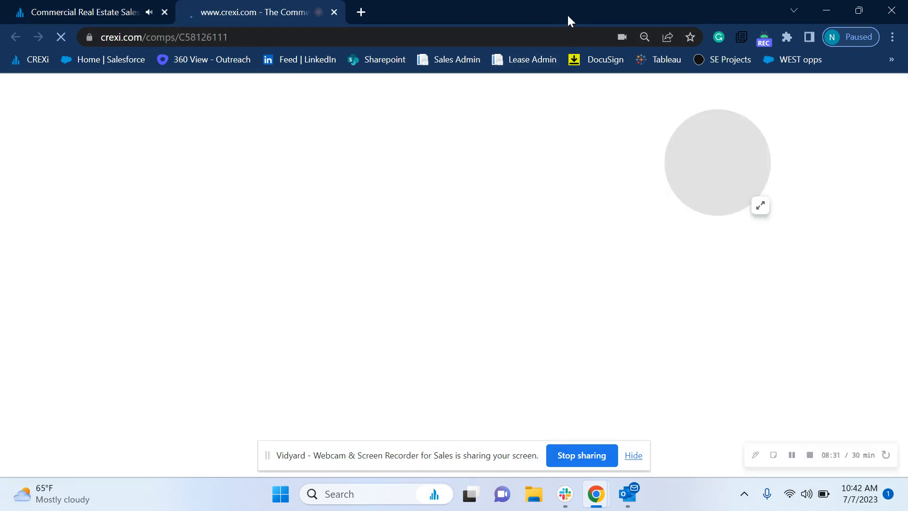
drag(756, 70, 753, 81)
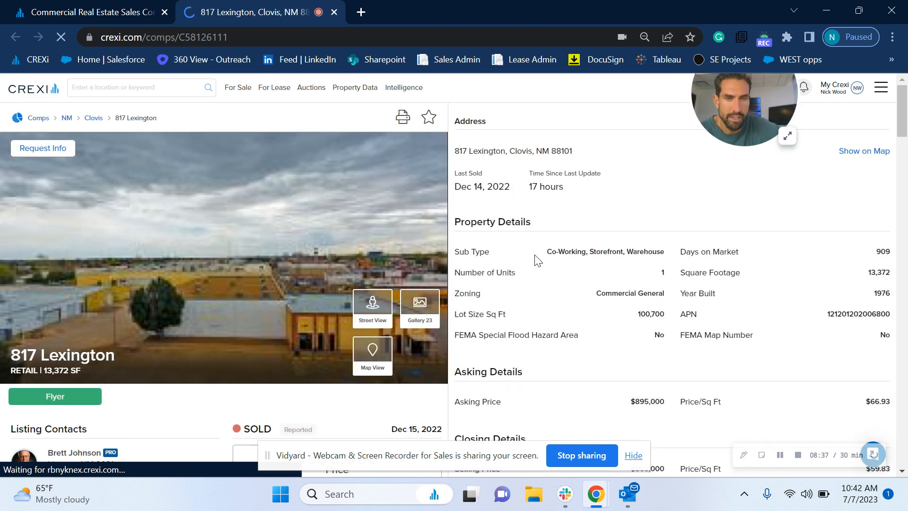
scroll(536, 283, down, 1)
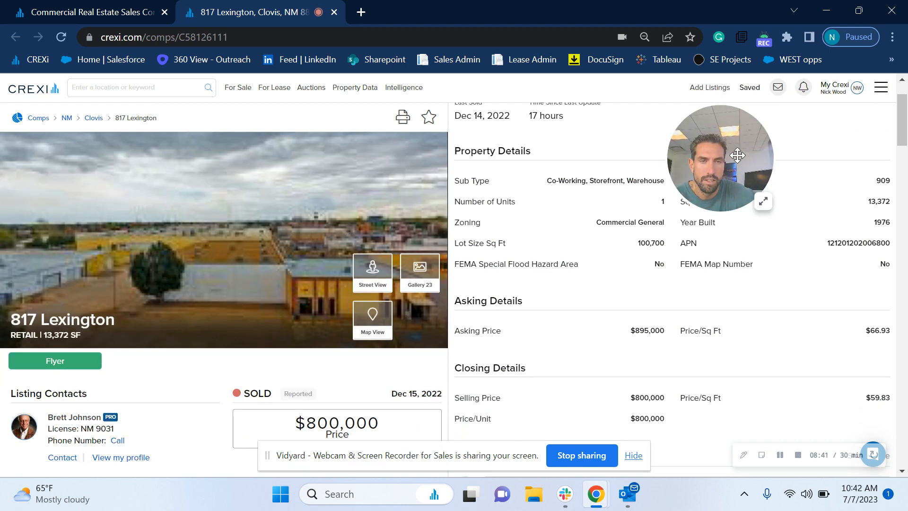
drag(552, 180, 674, 187)
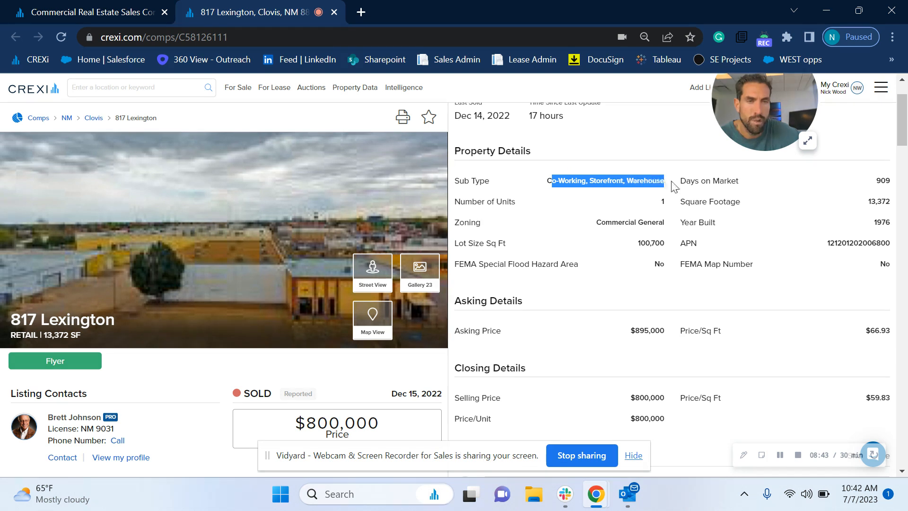
click(757, 201)
scroll(681, 225, down, 1)
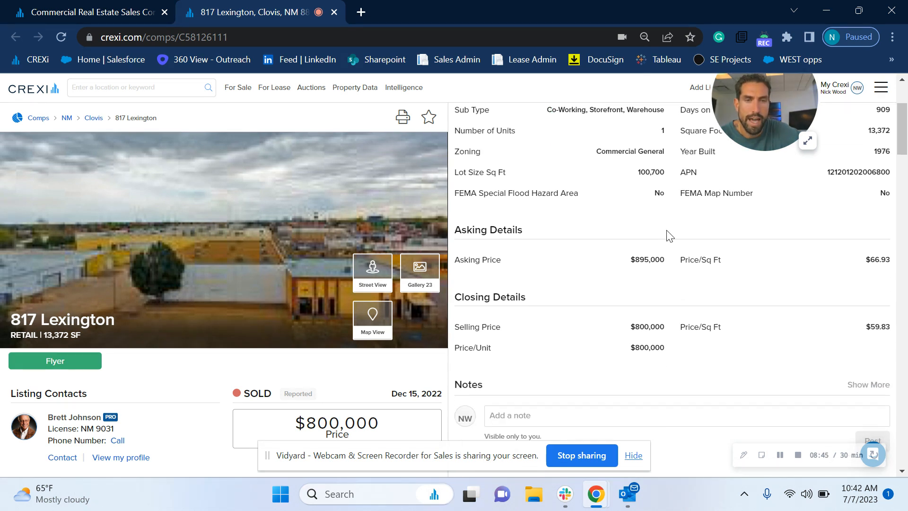
drag(644, 260, 714, 264)
scroll(714, 264, down, 1)
drag(624, 256, 723, 260)
scroll(723, 260, down, 3)
drag(496, 231, 722, 237)
scroll(722, 236, down, 7)
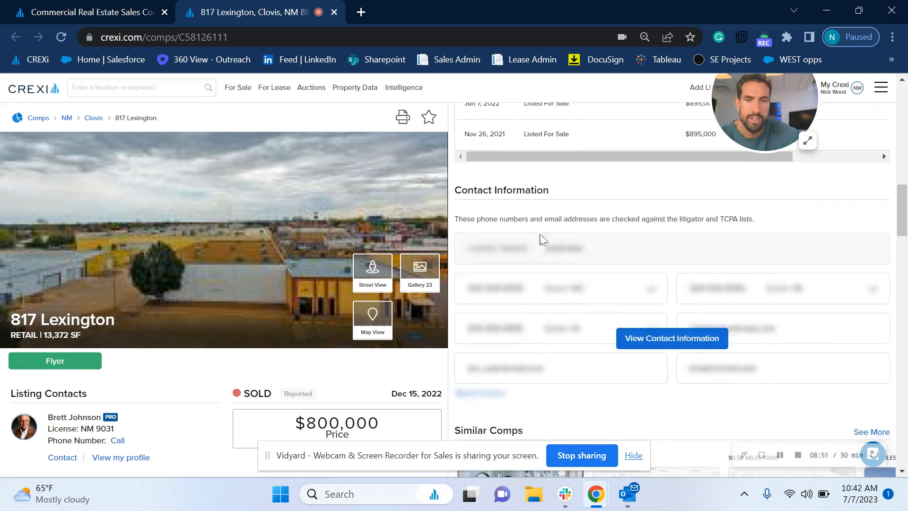
Reveal the owner's contact information, then highlight the contact's name, e-mail address and top phone number.
click(650, 335)
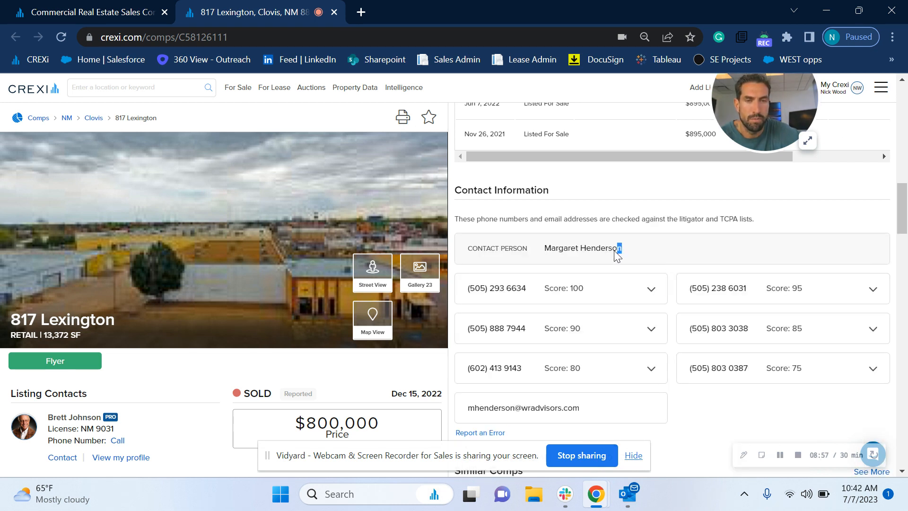
drag(617, 255, 539, 341)
drag(591, 411, 502, 411)
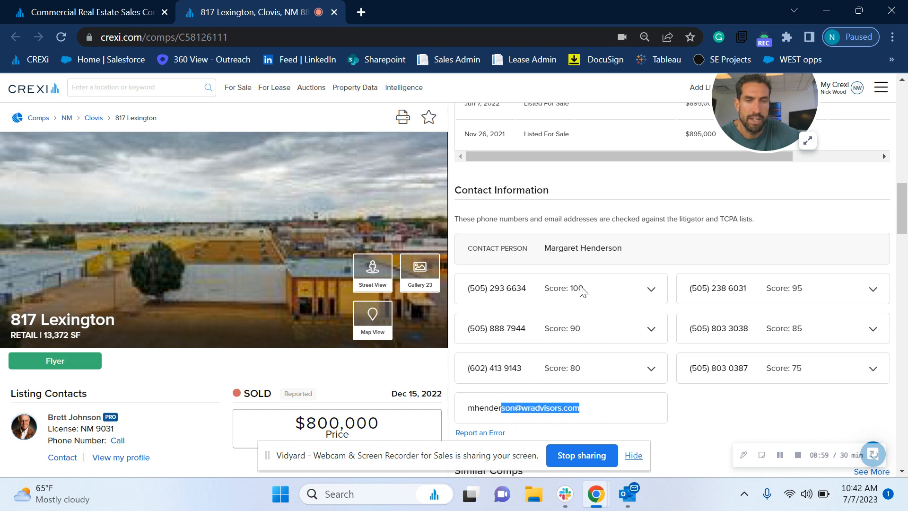
drag(586, 286, 466, 279)
scroll(668, 305, down, 10)
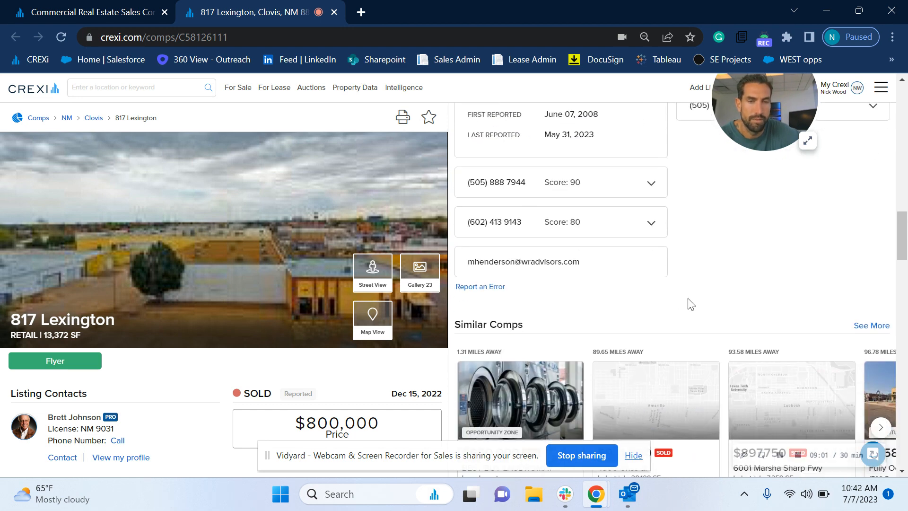
scroll(694, 285, down, 10)
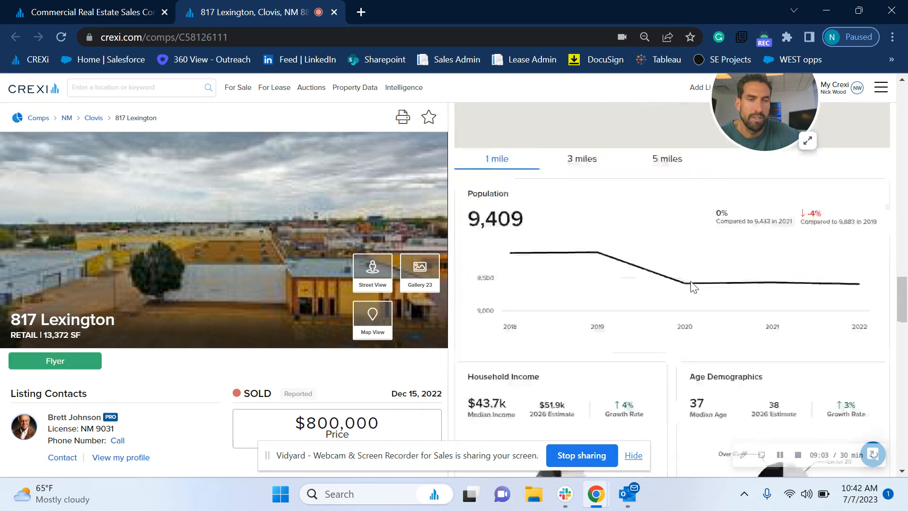
scroll(690, 286, up, 8)
scroll(689, 286, down, 5)
scroll(690, 286, up, 20)
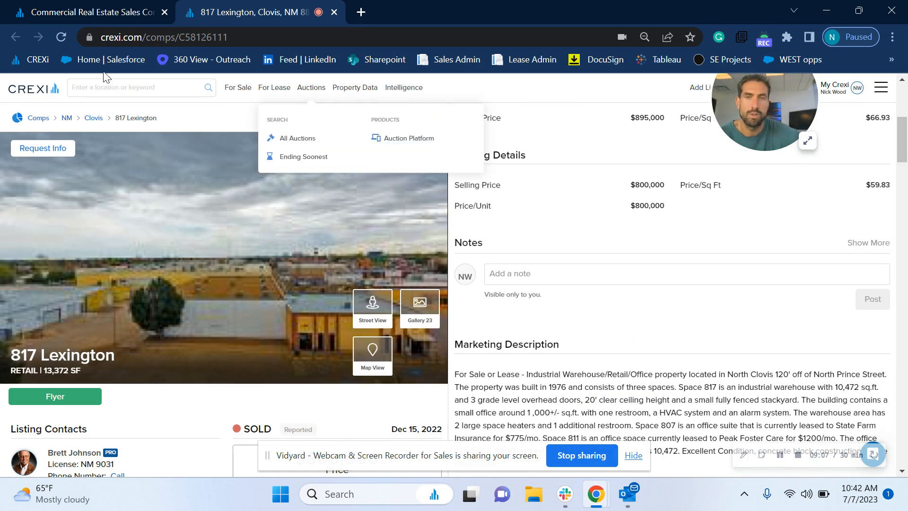
Filter the sales comps to Multifamily property types and zoom the map to Santa Fe.
click(55, 14)
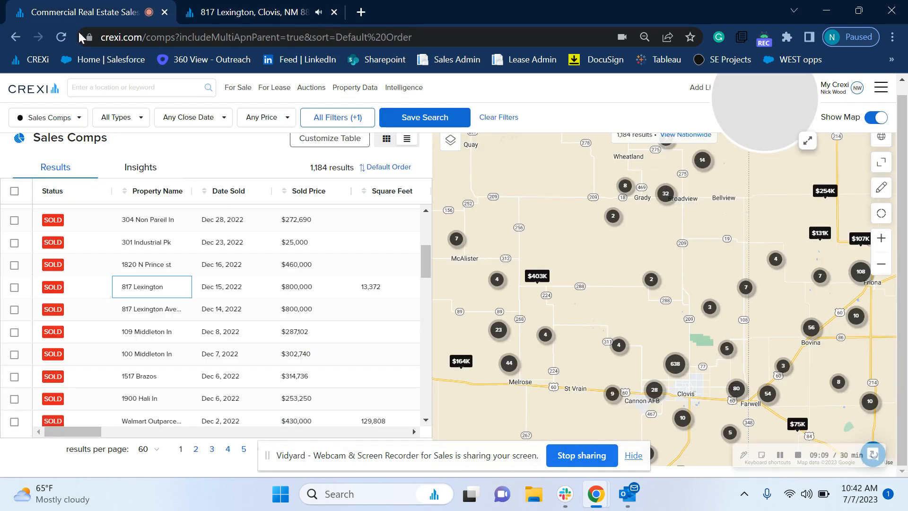
click(125, 124)
click(106, 210)
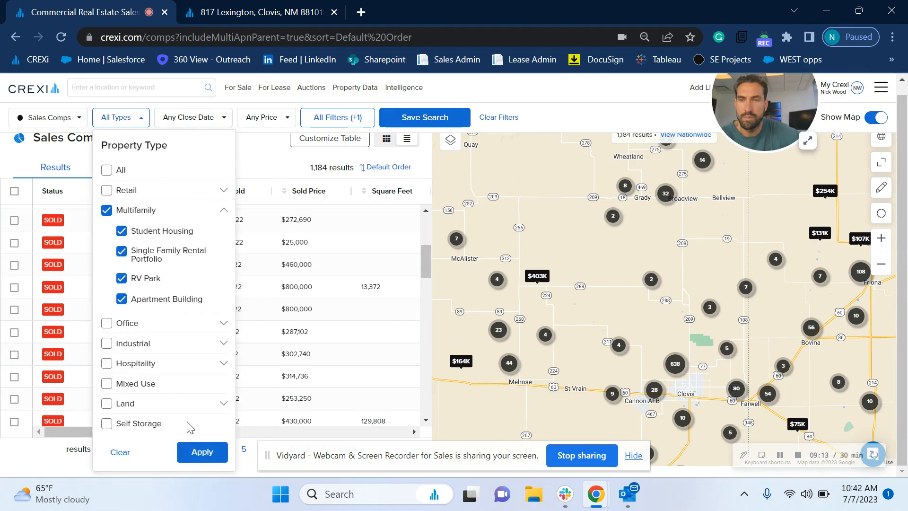
click(198, 451)
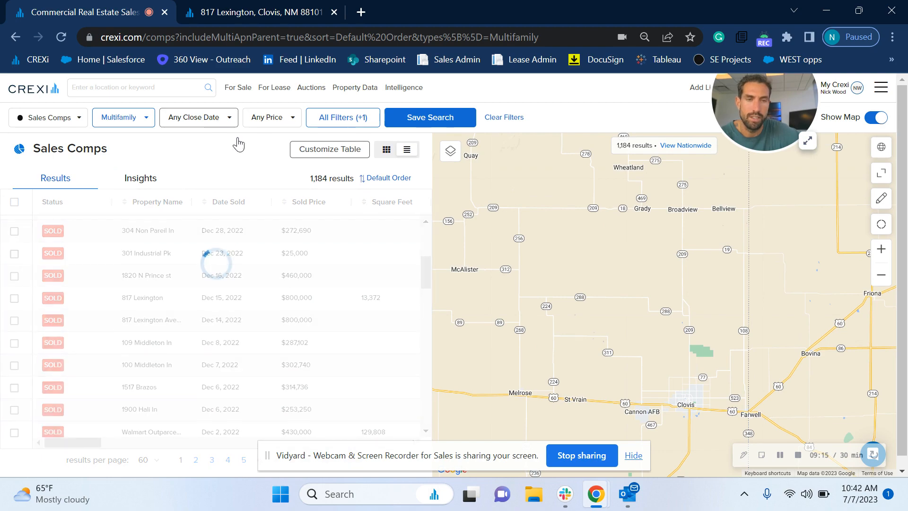
scroll(730, 310, down, 3)
scroll(760, 312, down, 2)
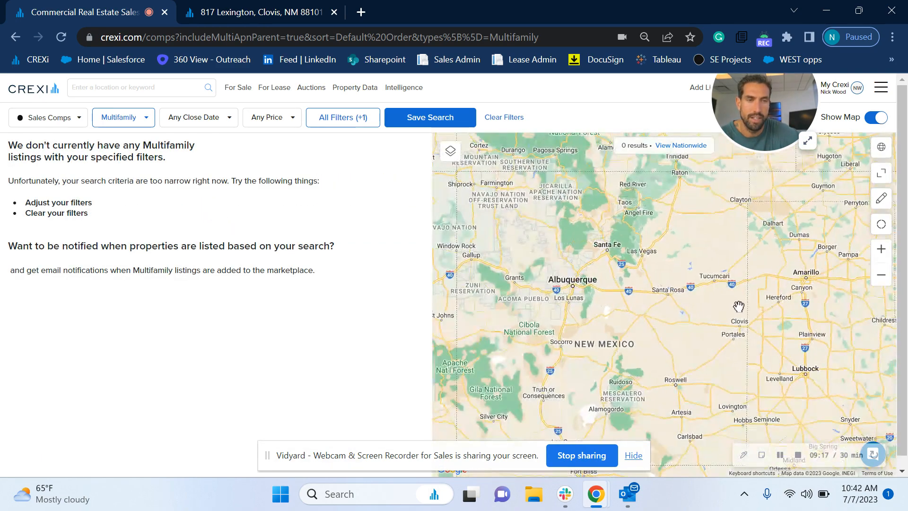
scroll(631, 303, up, 4)
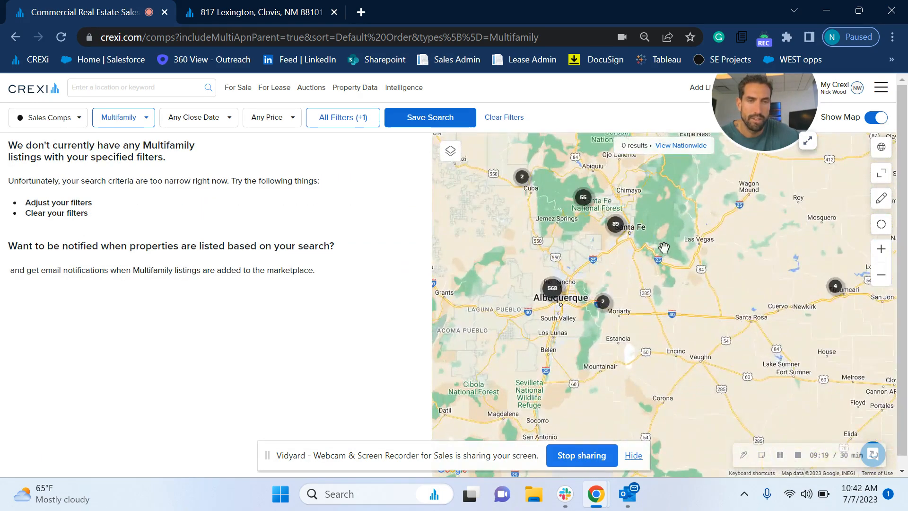
scroll(636, 307, up, 2)
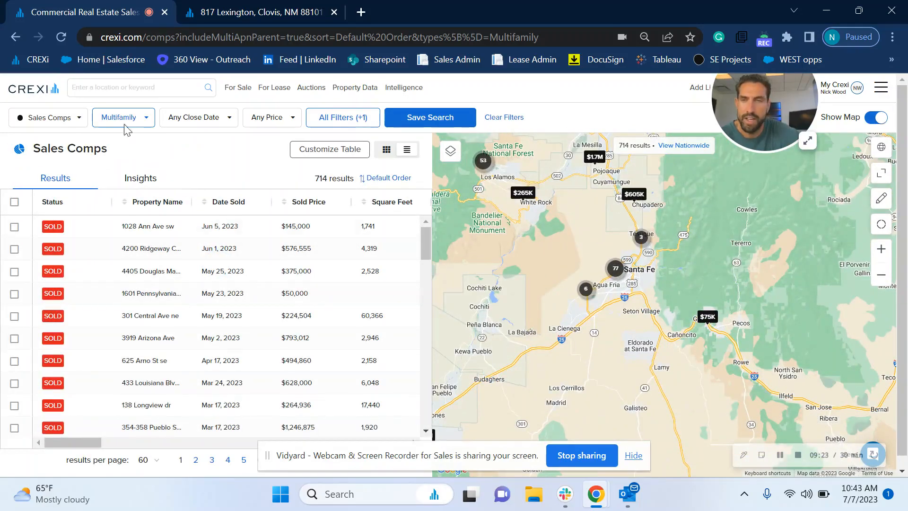
Limit the comps to sales closed in the last 2 years.
click(265, 125)
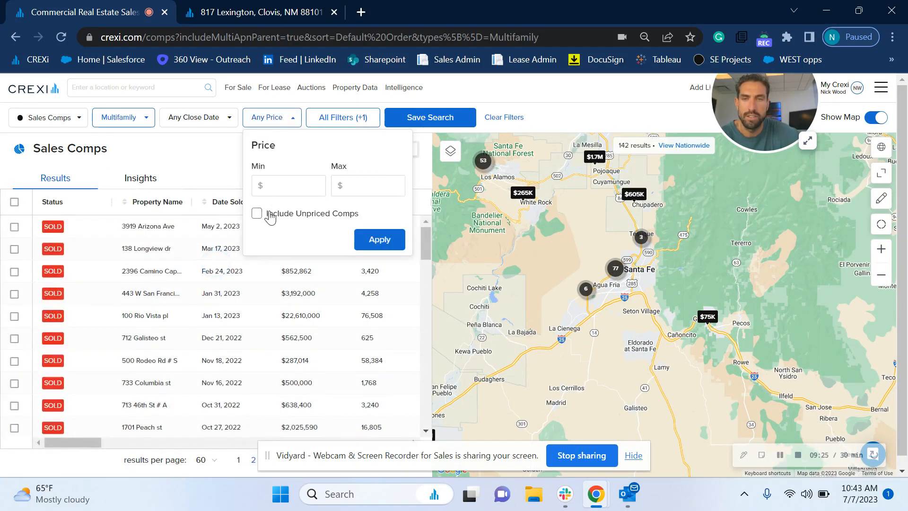
click(208, 118)
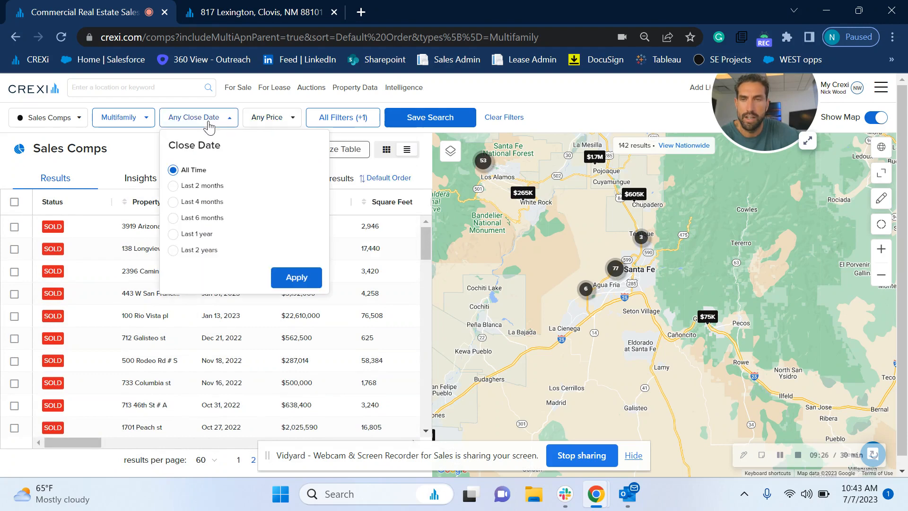
click(174, 251)
click(302, 278)
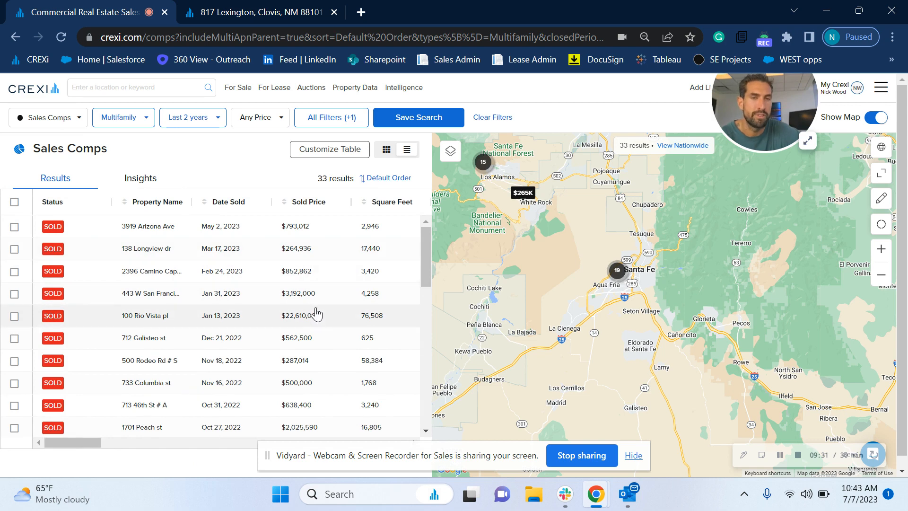
click(142, 179)
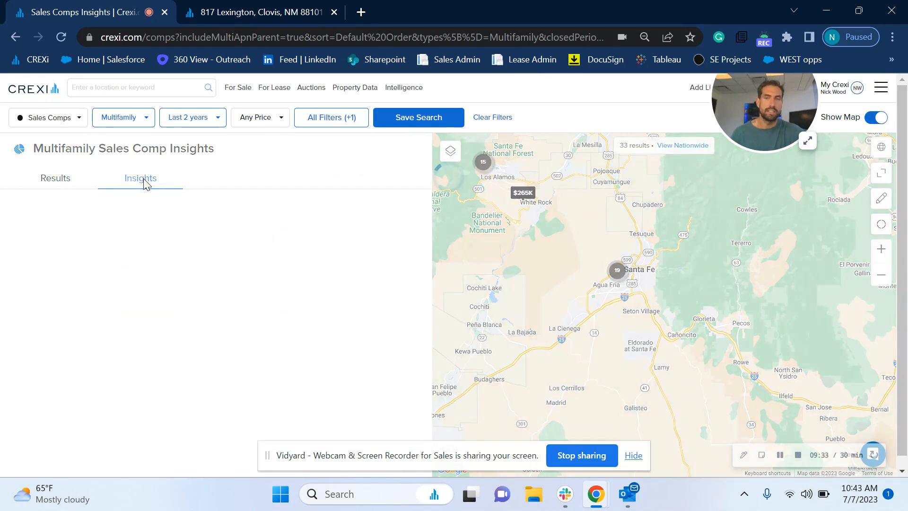
scroll(216, 283, down, 6)
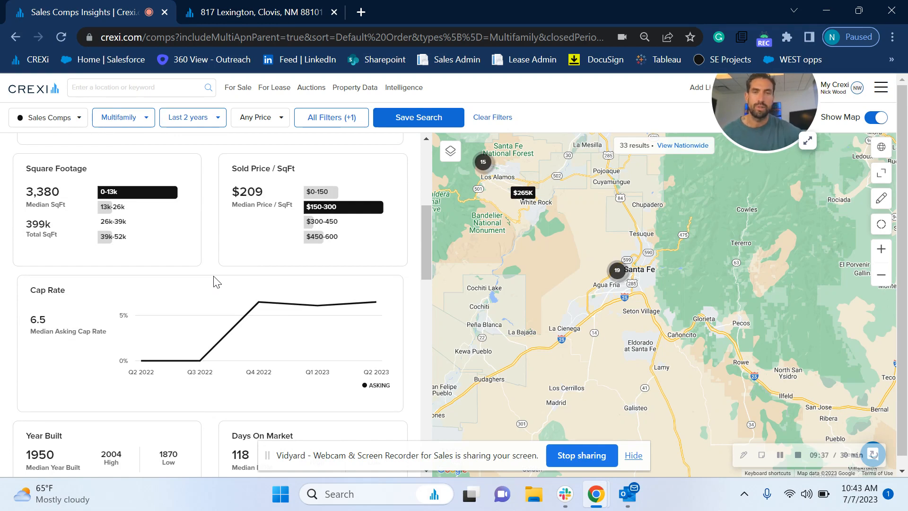
scroll(97, 259, up, 6)
click(48, 189)
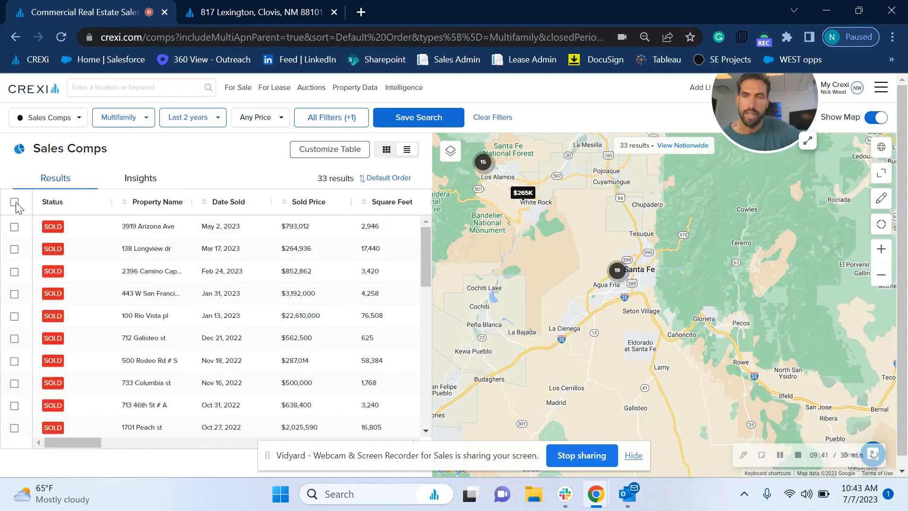
click(14, 202)
click(371, 173)
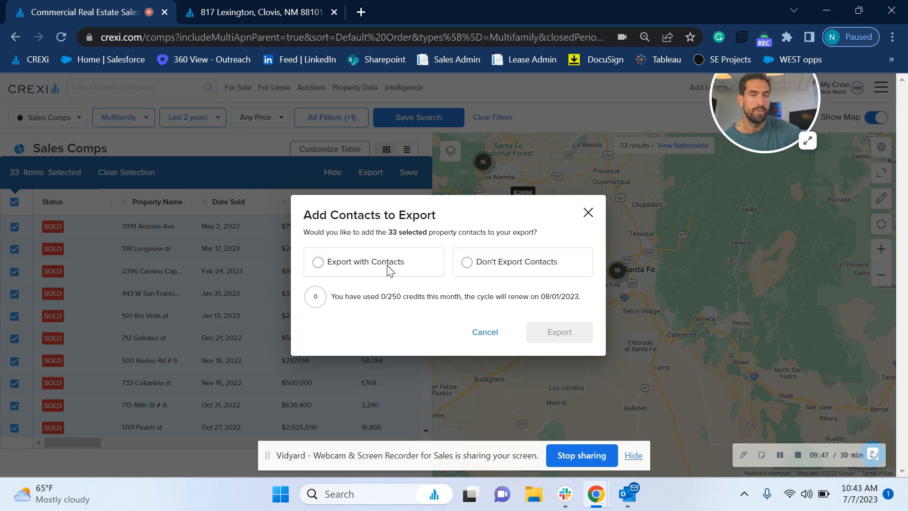
click(588, 213)
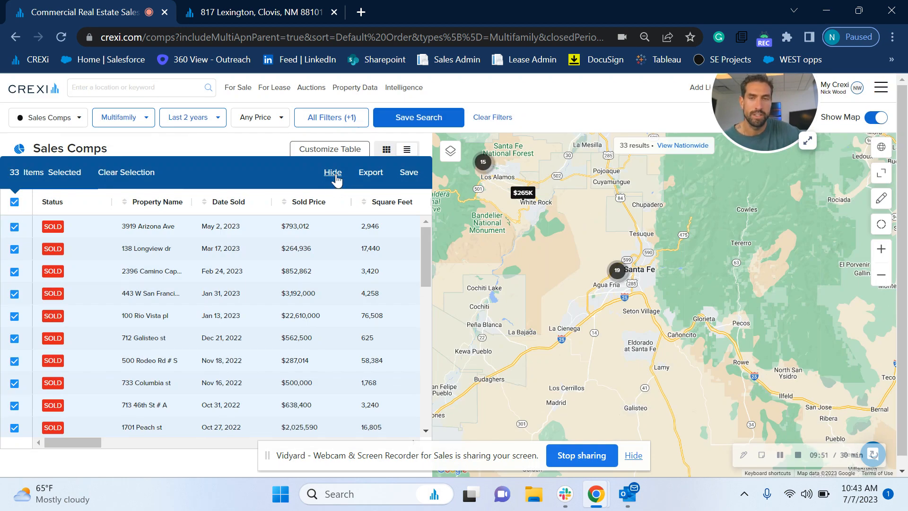
click(131, 173)
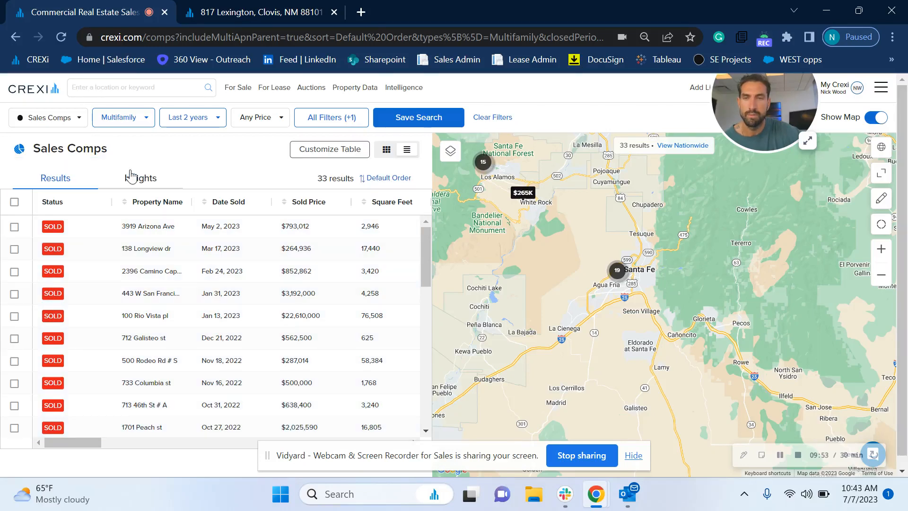
click(353, 118)
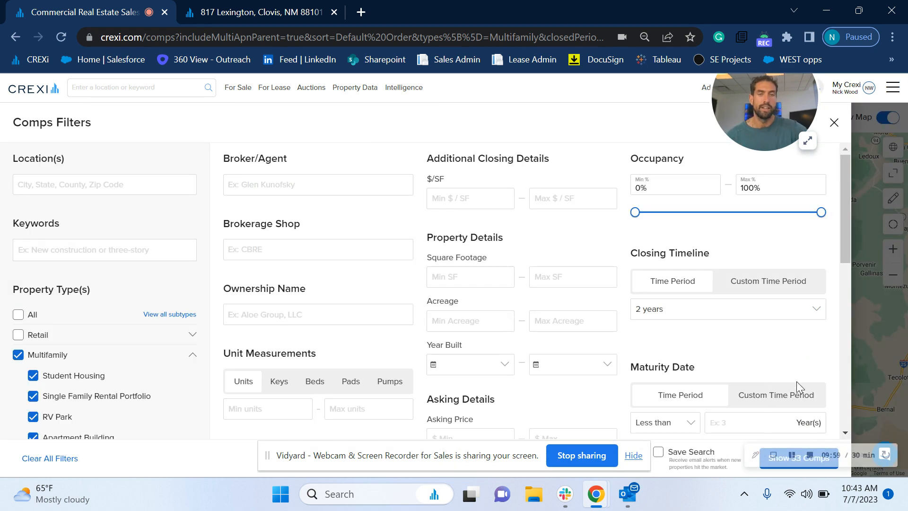
scroll(777, 321, down, 3)
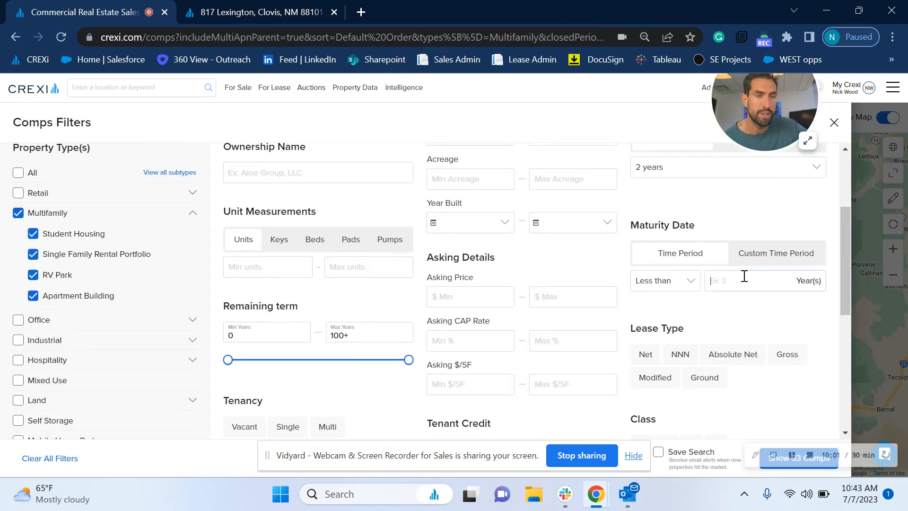
click(744, 276)
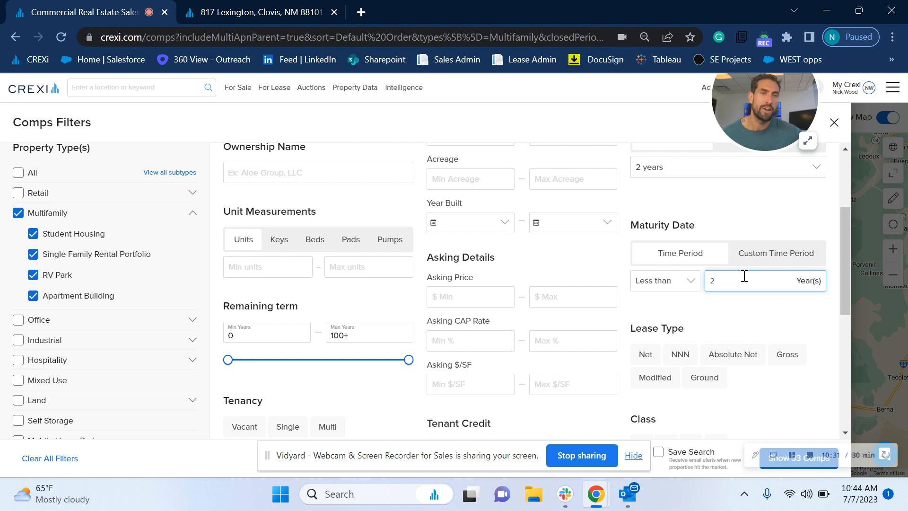
click(834, 123)
mouse_move(340, 89)
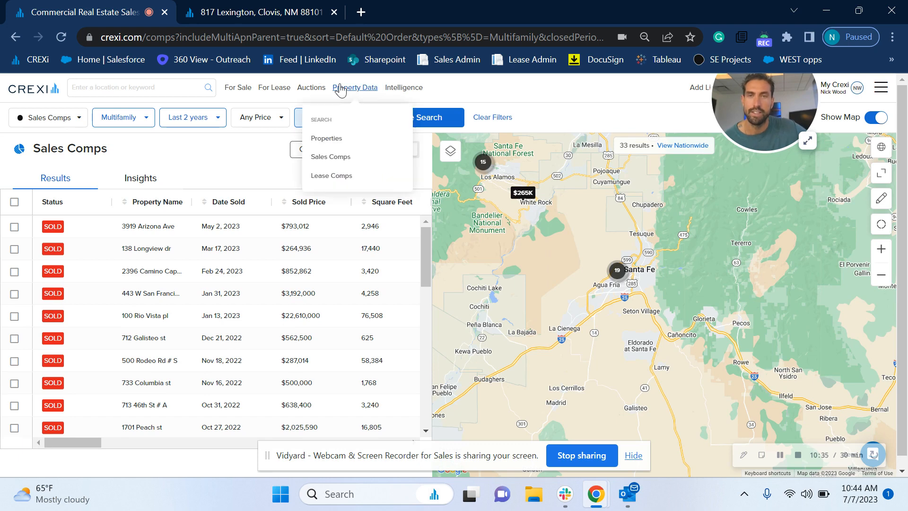
Replace the Compton, CA location with Santa Fe, NM and remove the city boundary.
click(320, 141)
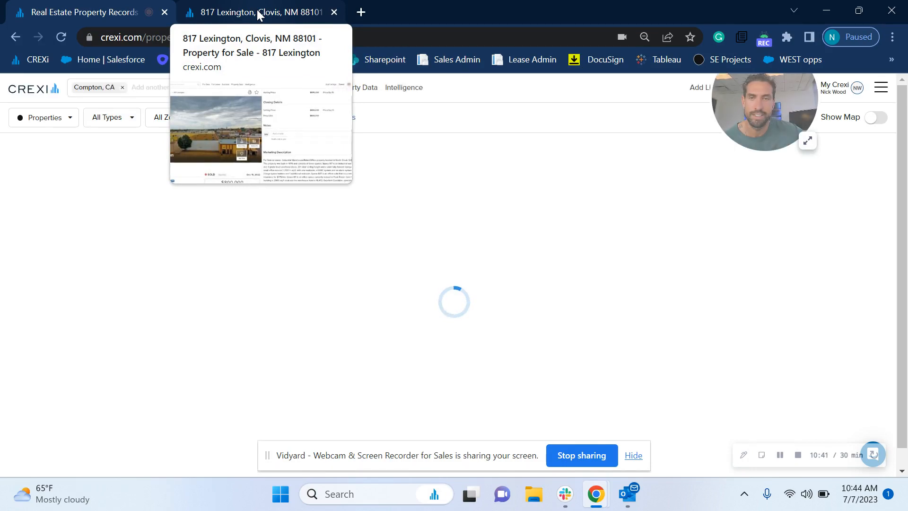
click(122, 88)
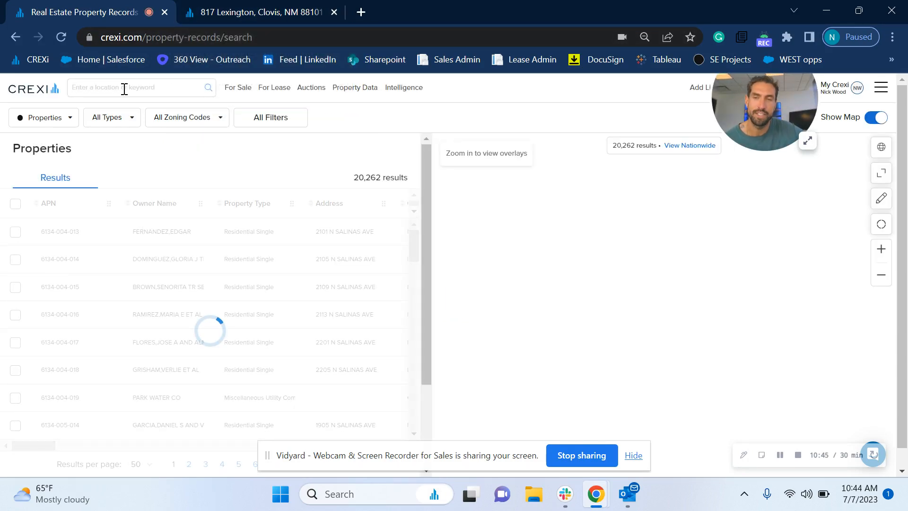
click(124, 90)
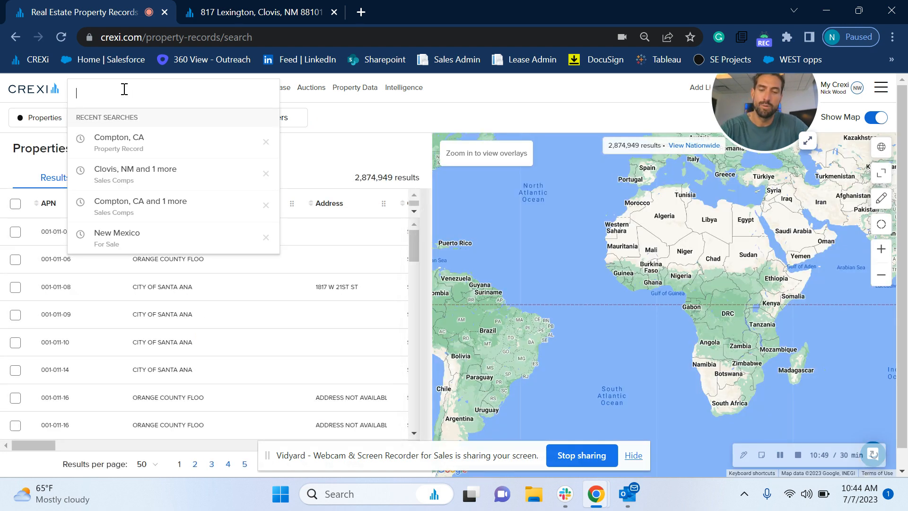
text(santa fe)
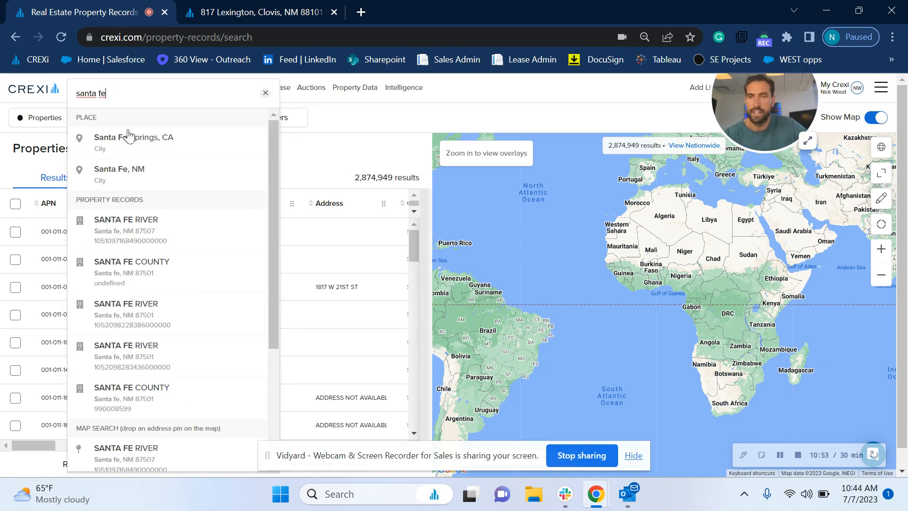
click(147, 179)
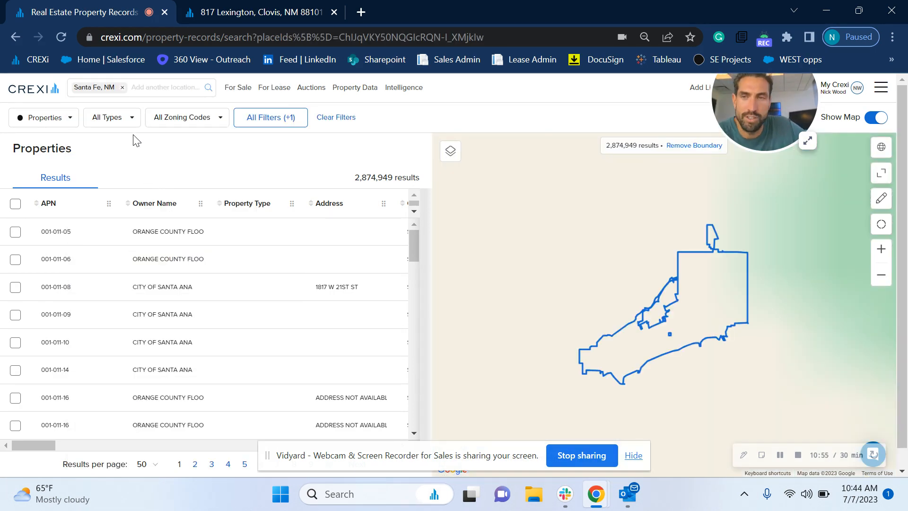
click(671, 149)
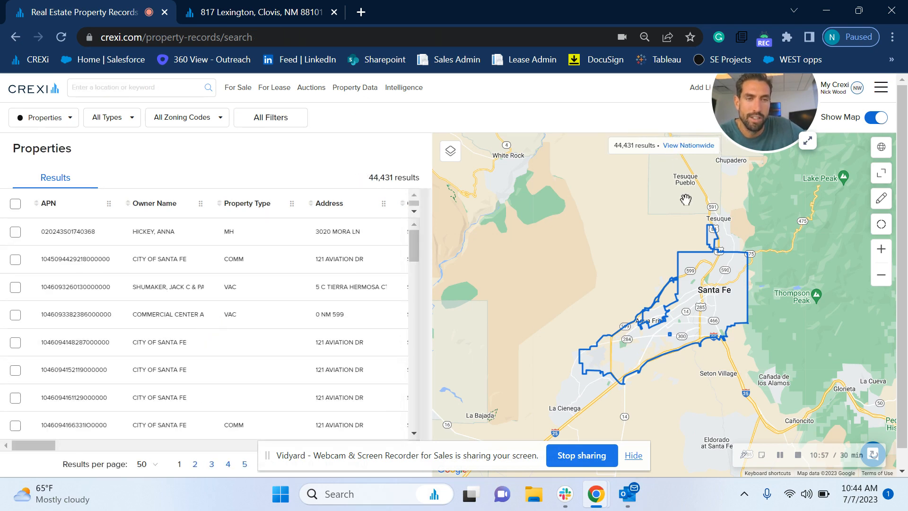
Zoom the map into the St Vincent / Santa Fe Woman's Club area until 526 parcels load.
scroll(728, 331, up, 4)
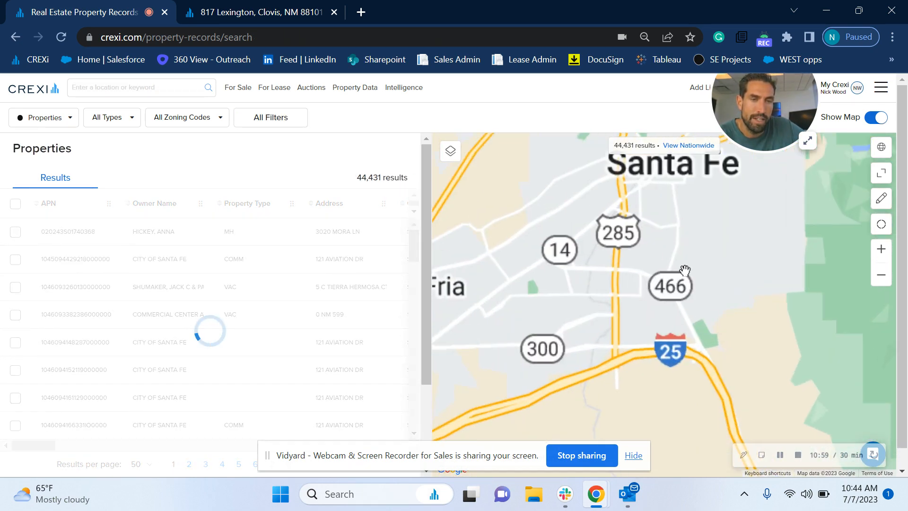
scroll(667, 259, up, 5)
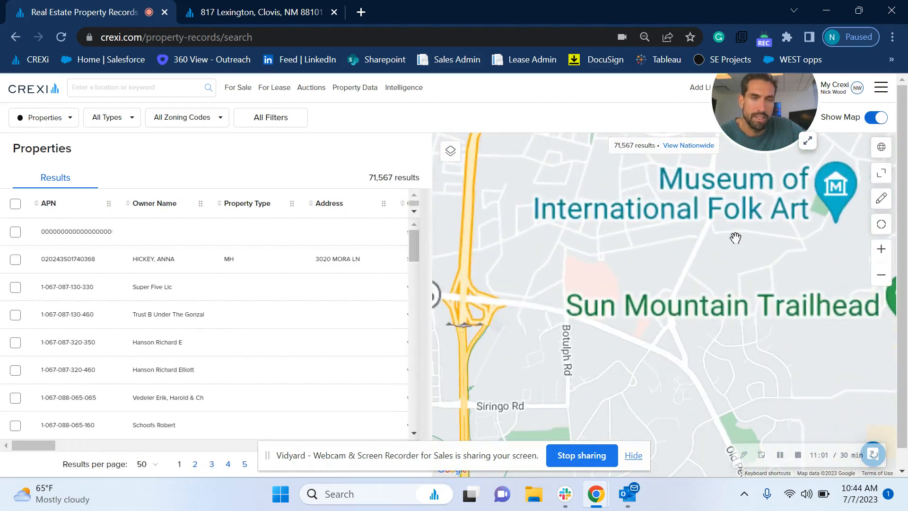
scroll(695, 199, up, 3)
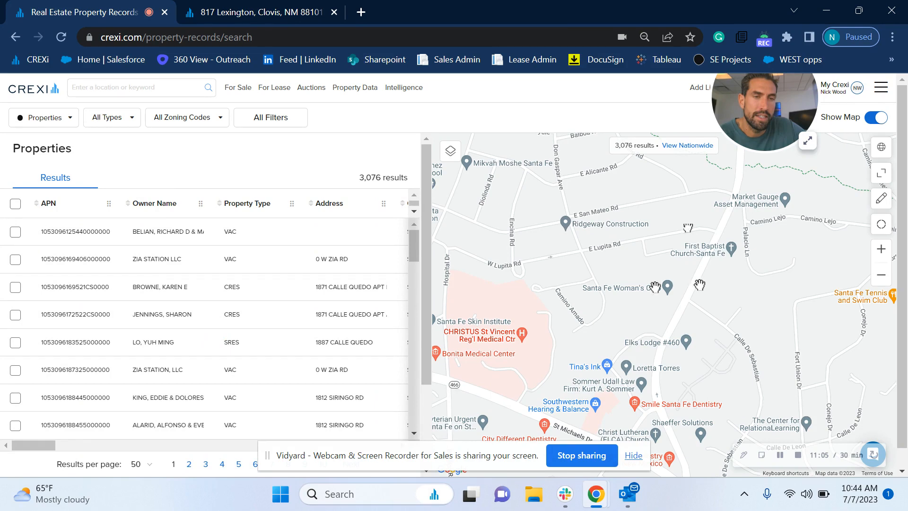
scroll(685, 228, up, 1)
scroll(676, 263, down, 1)
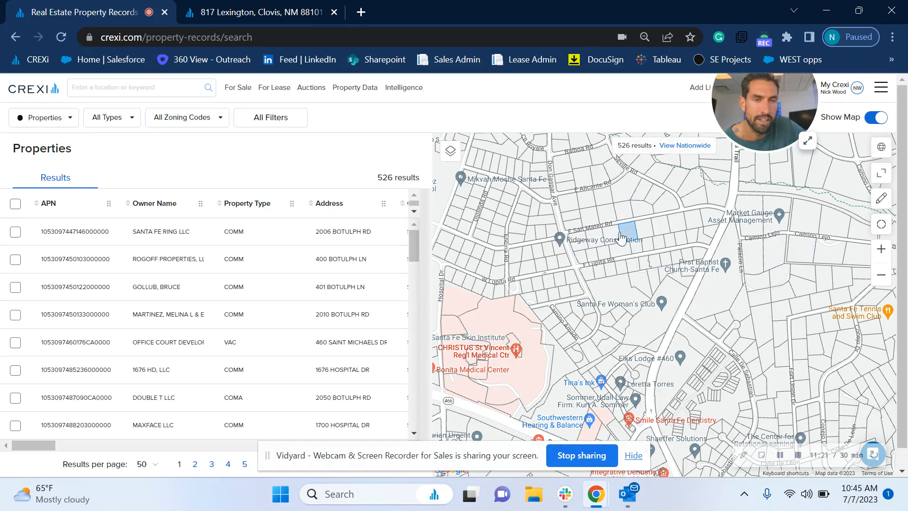
click(645, 231)
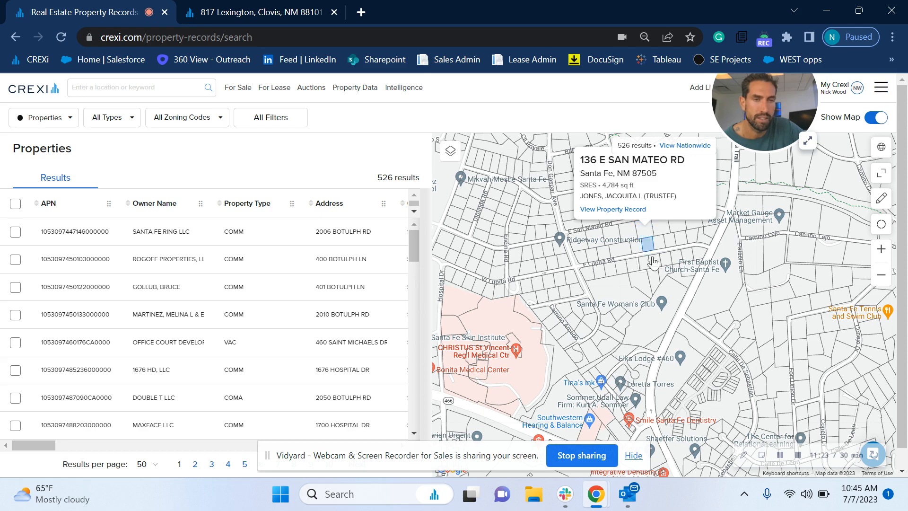
click(626, 209)
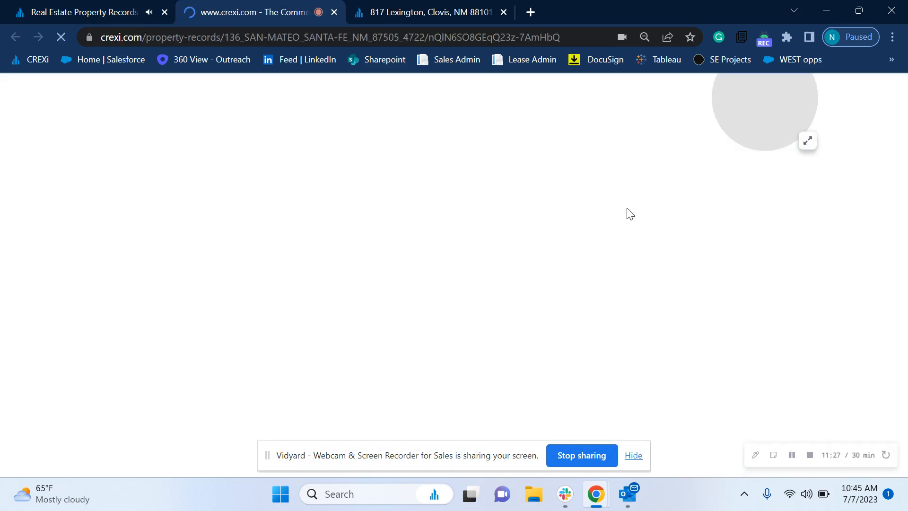
drag(750, 133, 715, 211)
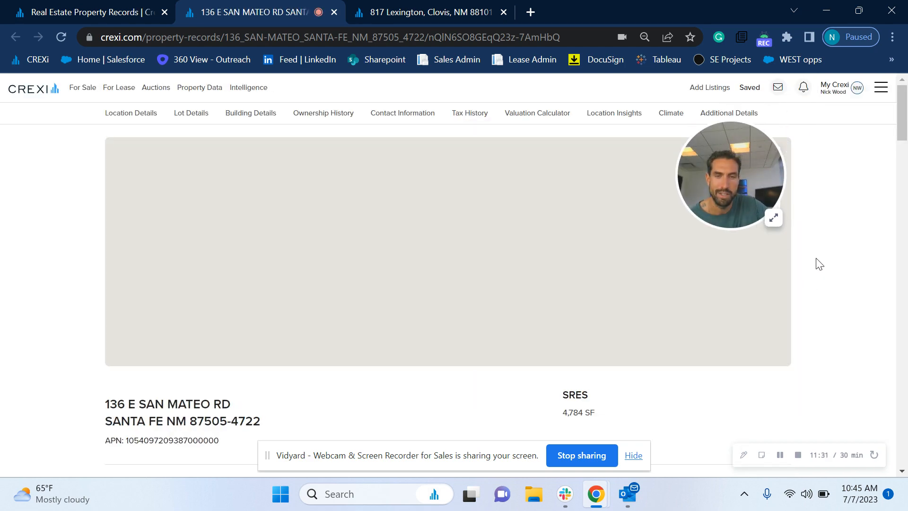
scroll(818, 263, down, 3)
scroll(818, 262, up, 3)
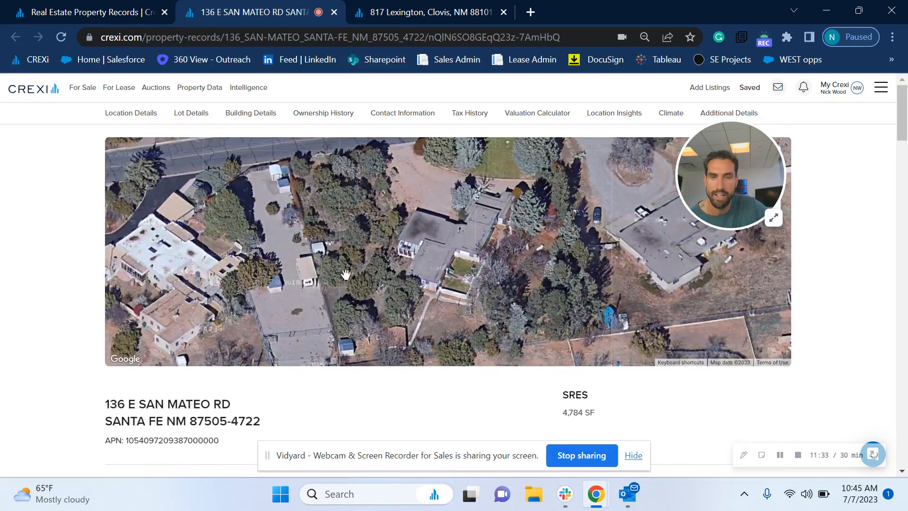
scroll(879, 317, down, 12)
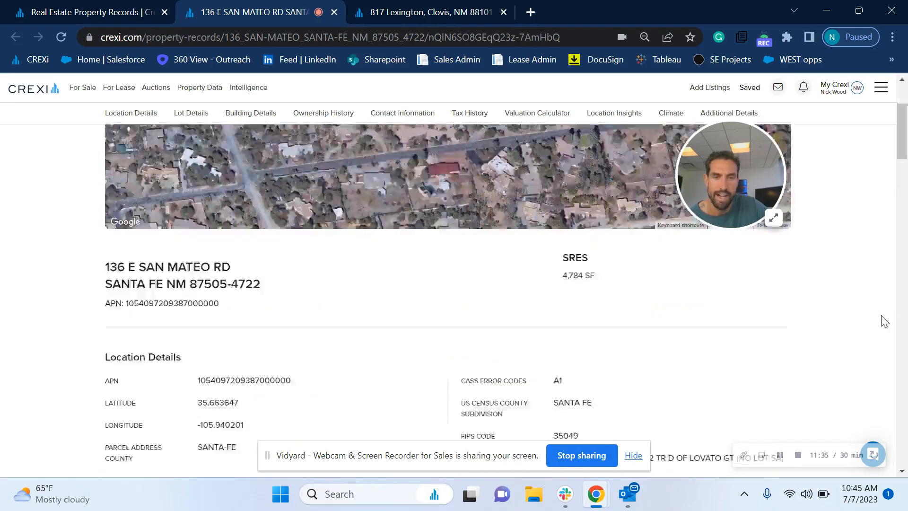
scroll(869, 312, down, 8)
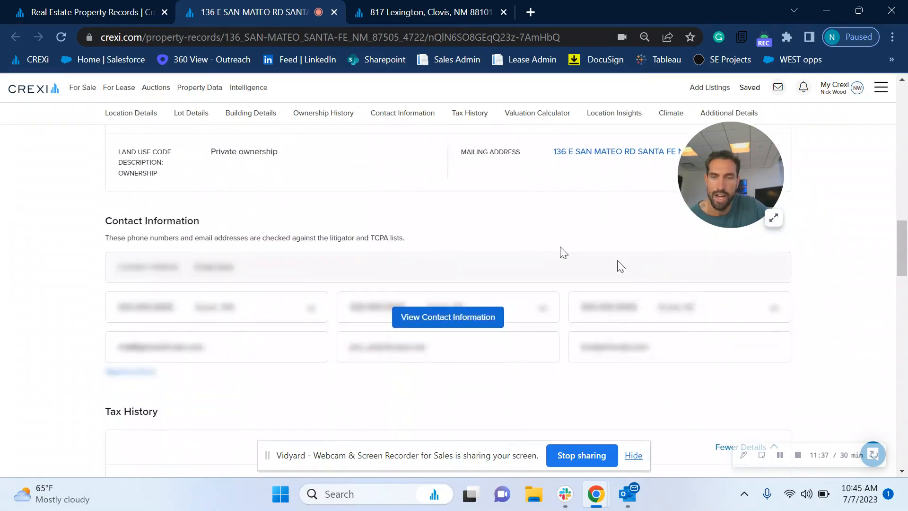
click(444, 321)
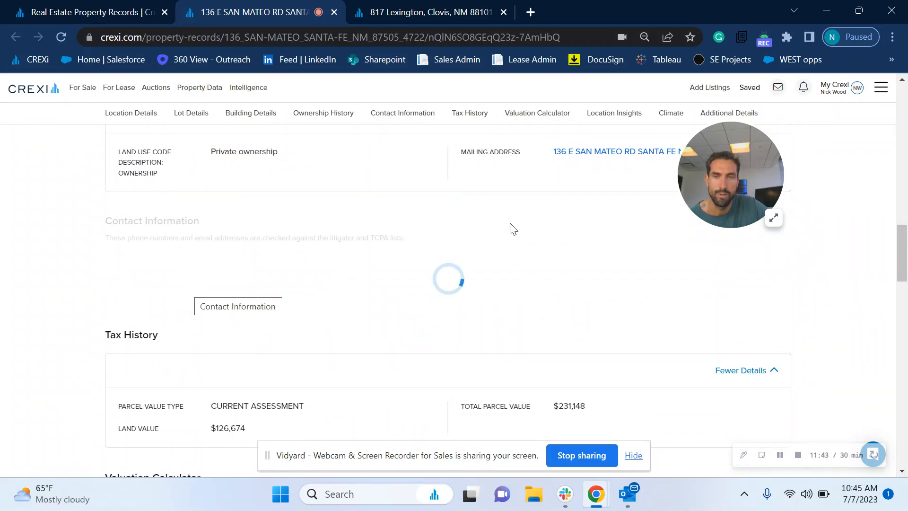
Return to the first tab with the 526 property search results.
drag(262, 314, 105, 276)
scroll(559, 227, up, 3)
scroll(556, 233, up, 5)
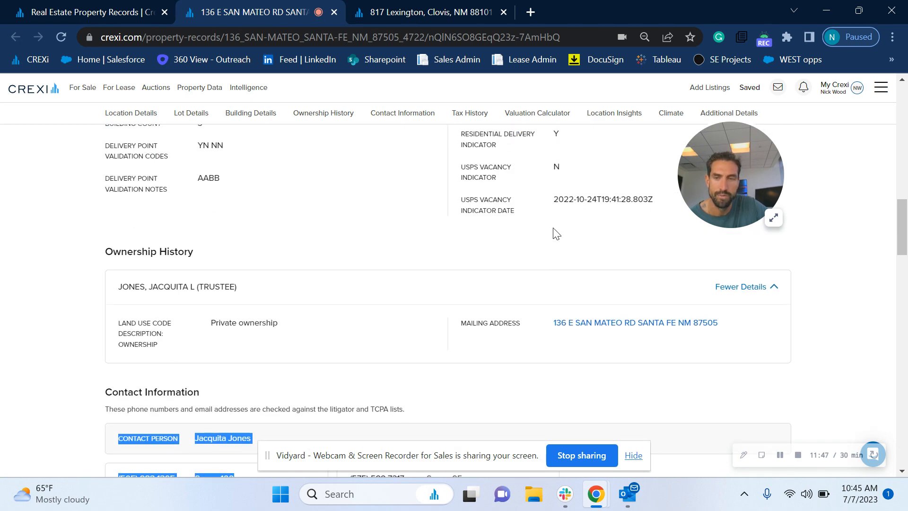
click(68, 10)
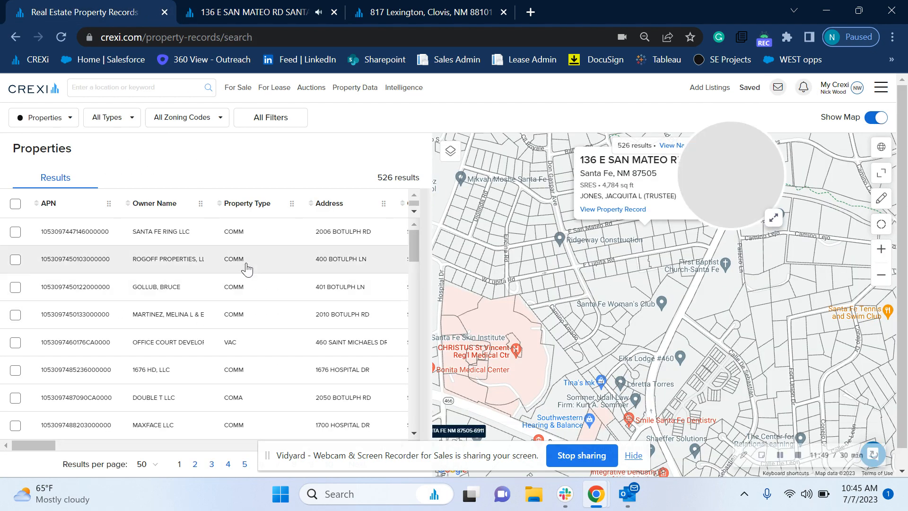
Look through the All Zoning Codes and All Types filter options without applying any.
click(201, 119)
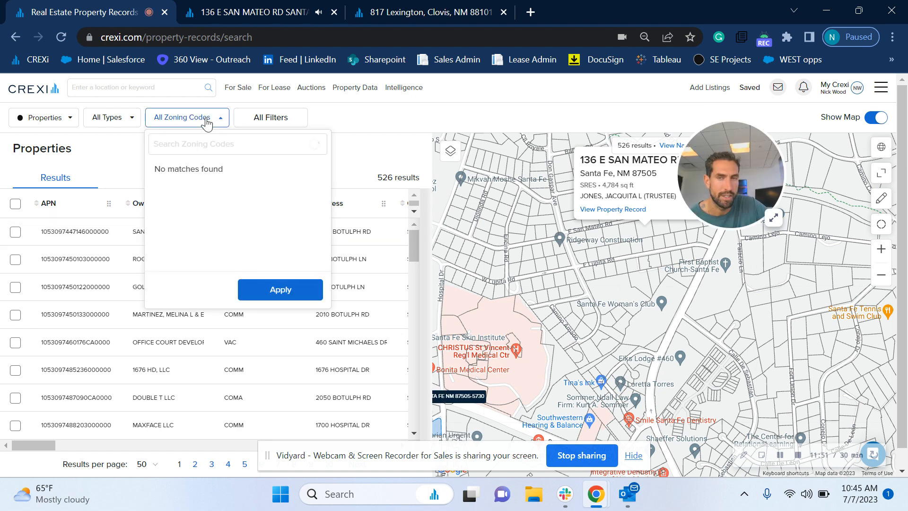
click(105, 122)
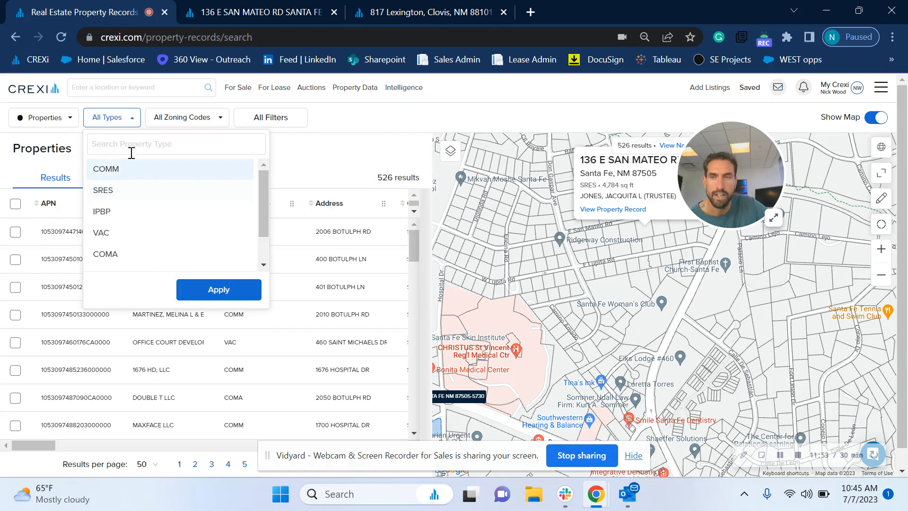
scroll(172, 263, down, 2)
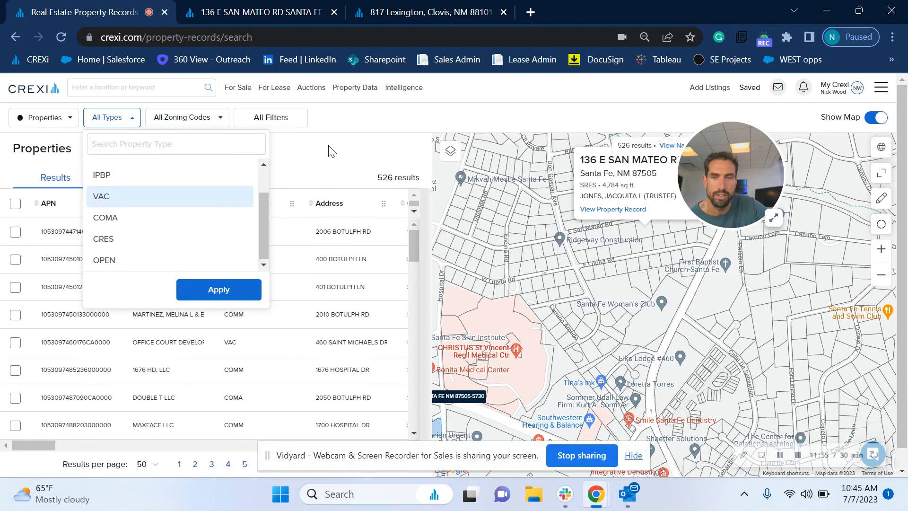
click(331, 151)
scroll(284, 282, down, 5)
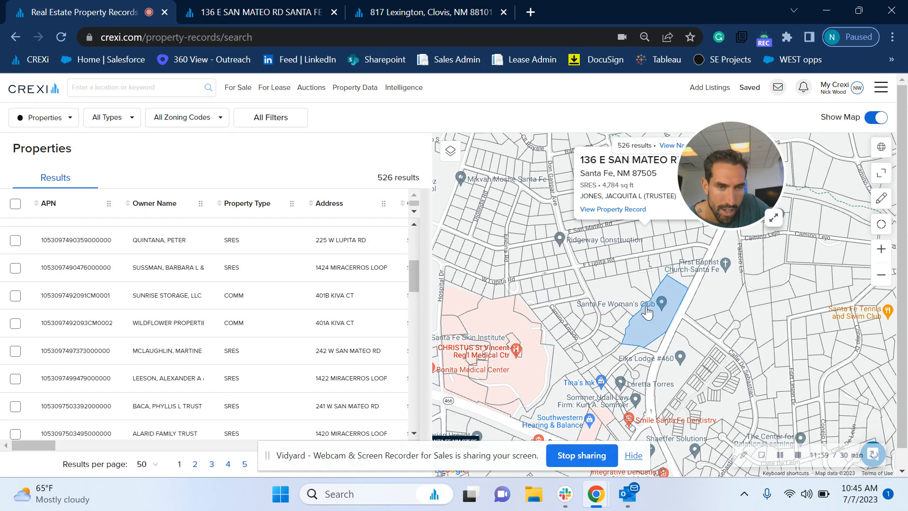
Open the 1616 Old Pecos Trl record, select owner SANTA FE WOMENS CLUB, and reveal contacts.
click(645, 335)
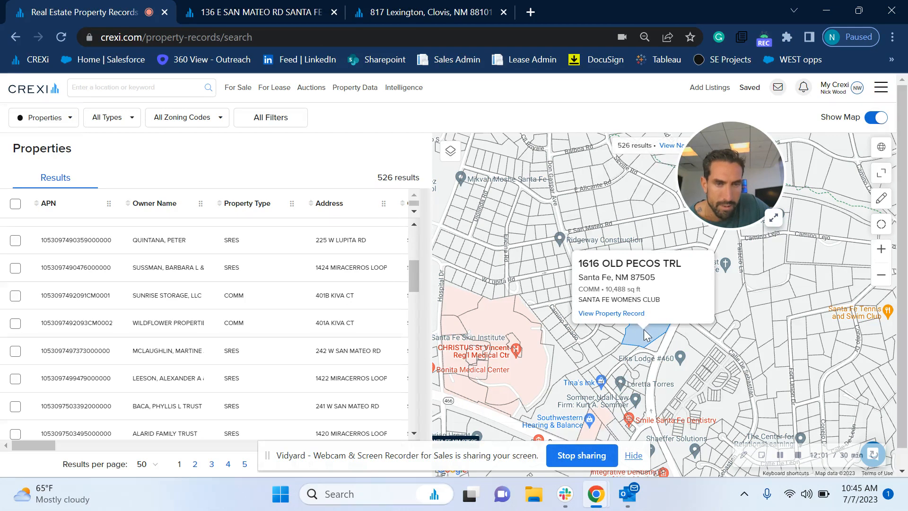
click(631, 314)
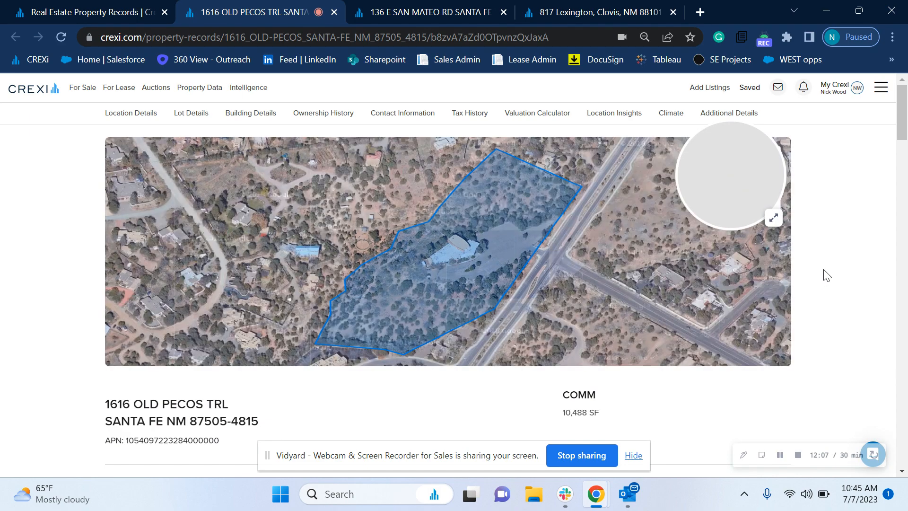
scroll(832, 254, down, 15)
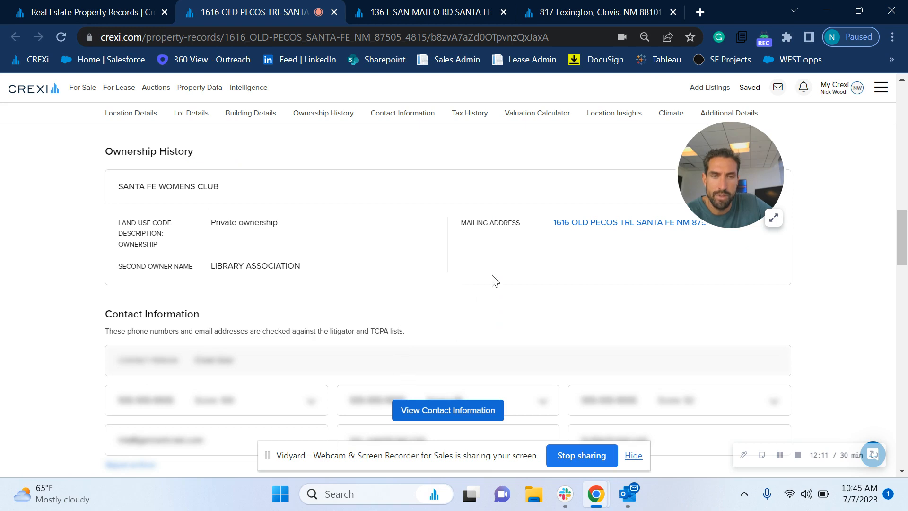
drag(233, 191, 109, 192)
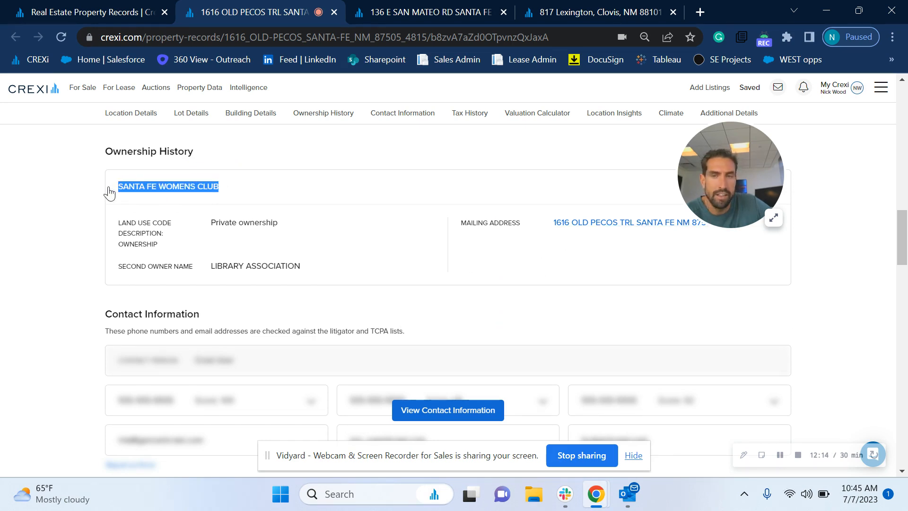
click(420, 414)
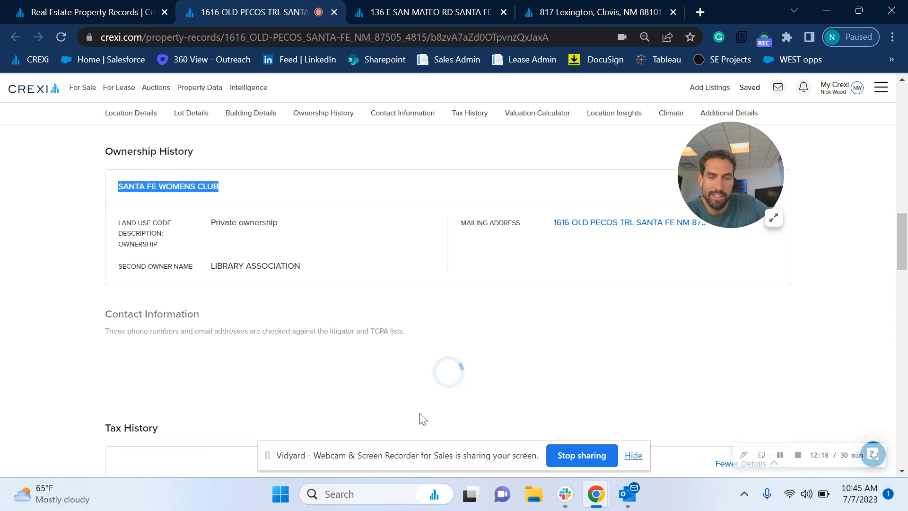
Search properties by the owner's mailing address and zoom the map out on the result.
click(605, 226)
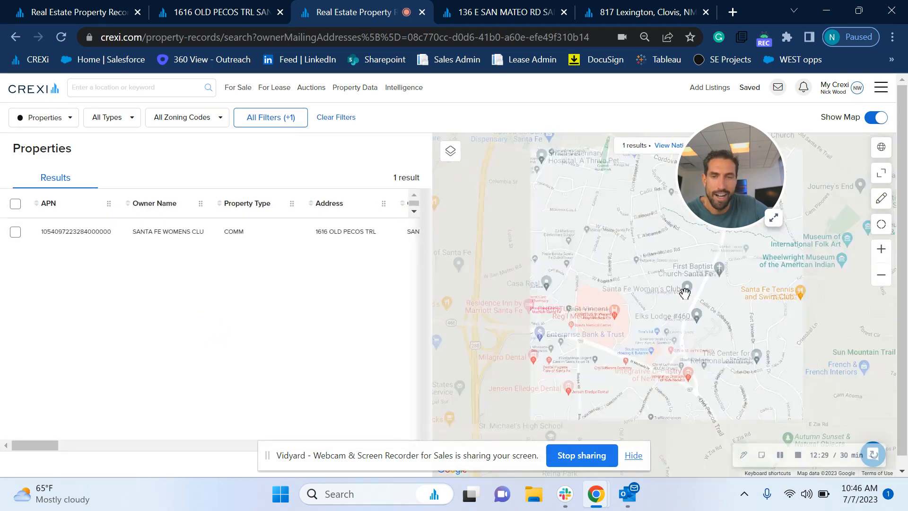
scroll(685, 293, down, 4)
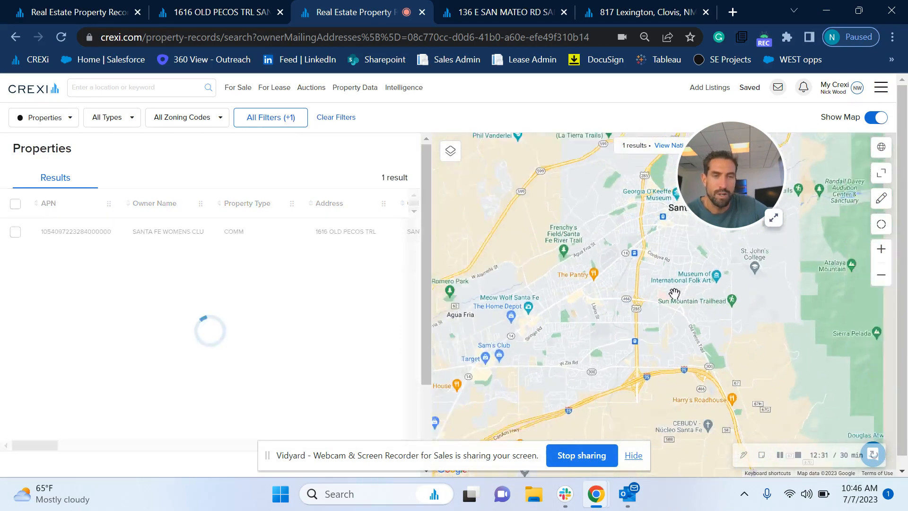
scroll(674, 293, down, 2)
scroll(669, 292, down, 2)
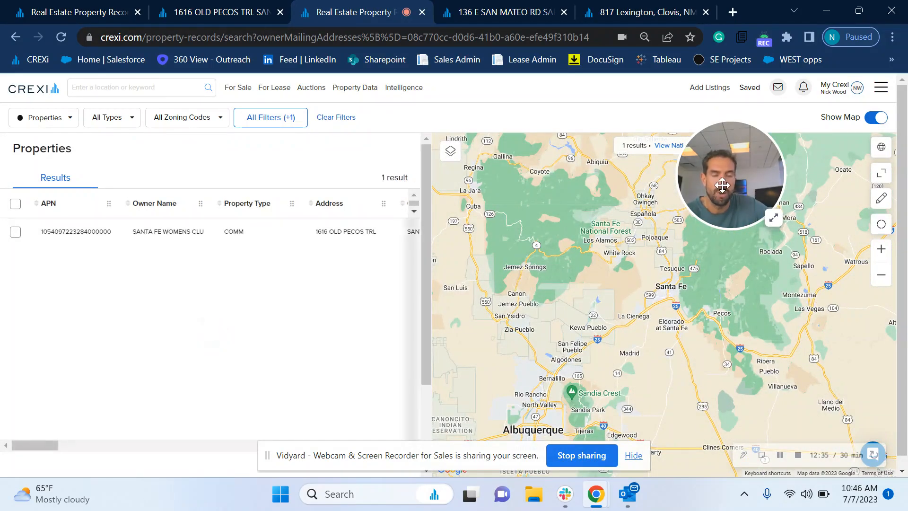
click(774, 224)
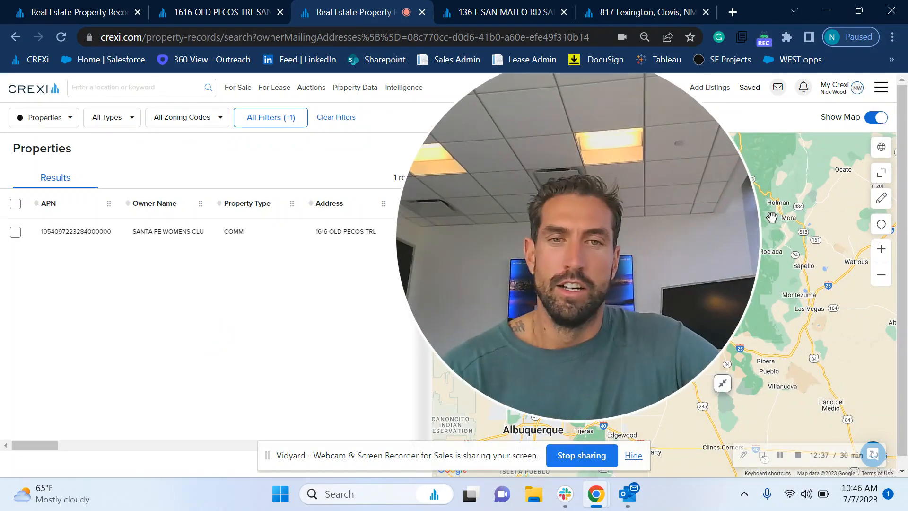